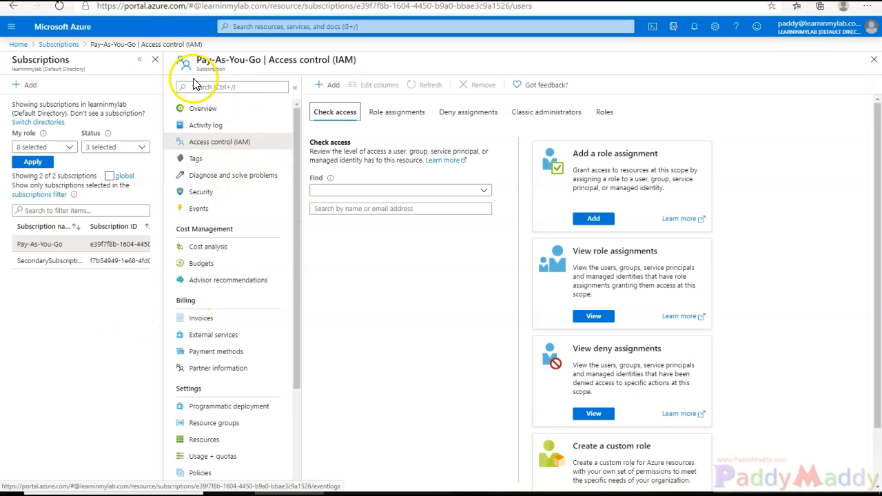
{"action": "mouse_move", "coordinate": [272, 132]}
{"action": "left_mouse_down"}
{"action": "mouse_move", "coordinate": [183, 126]}
{"action": "mouse_move", "coordinate": [173, 147]}
{"action": "mouse_move", "coordinate": [240, 161]}
{"action": "mouse_move", "coordinate": [272, 140]}
{"action": "left_mouse_up"}
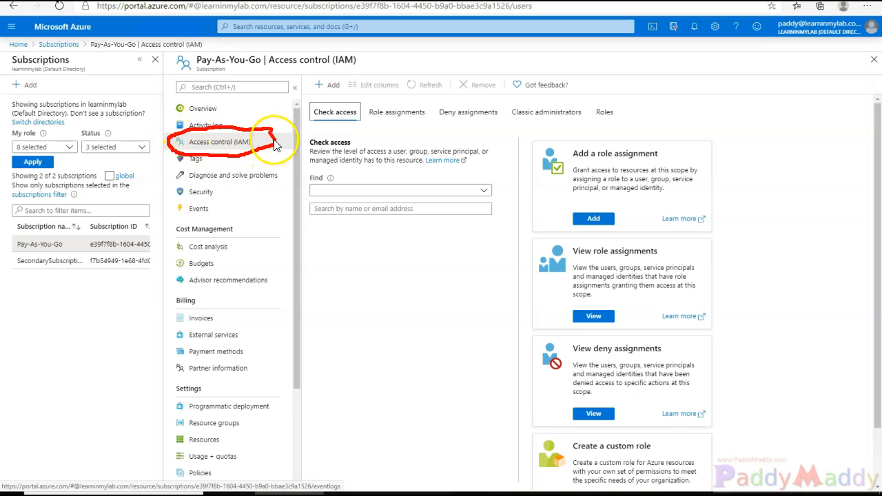
{"action": "left_click_drag", "start_coordinate": [230, 67], "coordinate": [269, 53]}
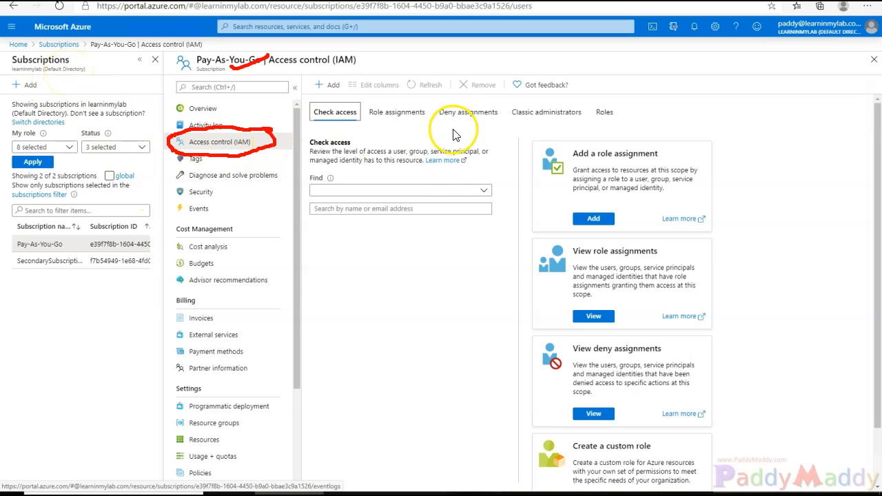
{"action": "left_click_drag", "start_coordinate": [338, 63], "coordinate": [335, 89]}
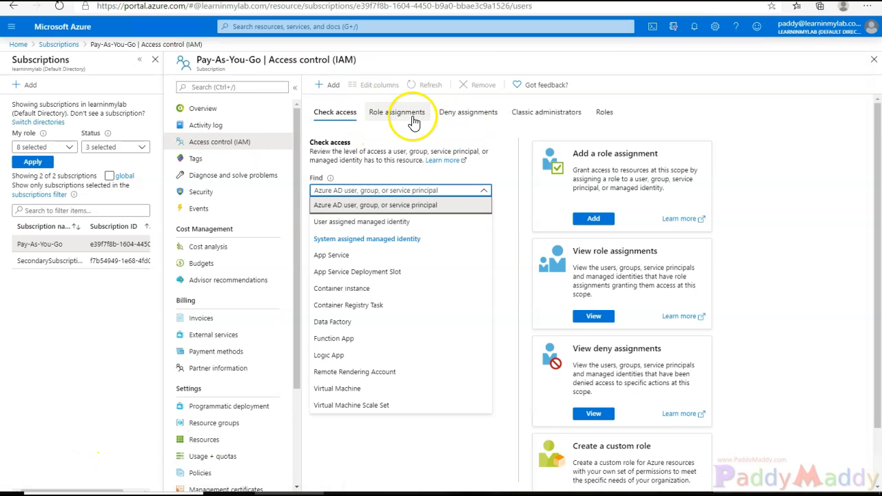
- View the role assignments of the Pay-As-You-Go subscription and start adding a new role assignment
{"action": "left_click", "coordinate": [412, 118]}
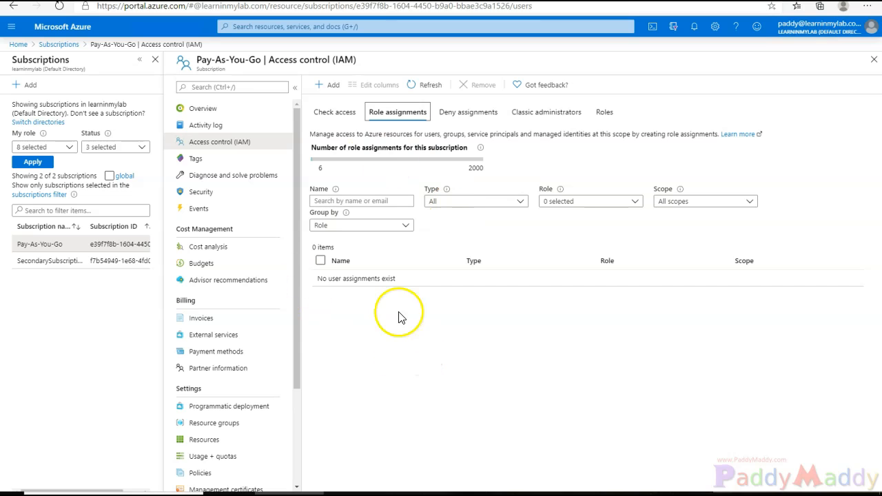
{"action": "left_click", "coordinate": [770, 389]}
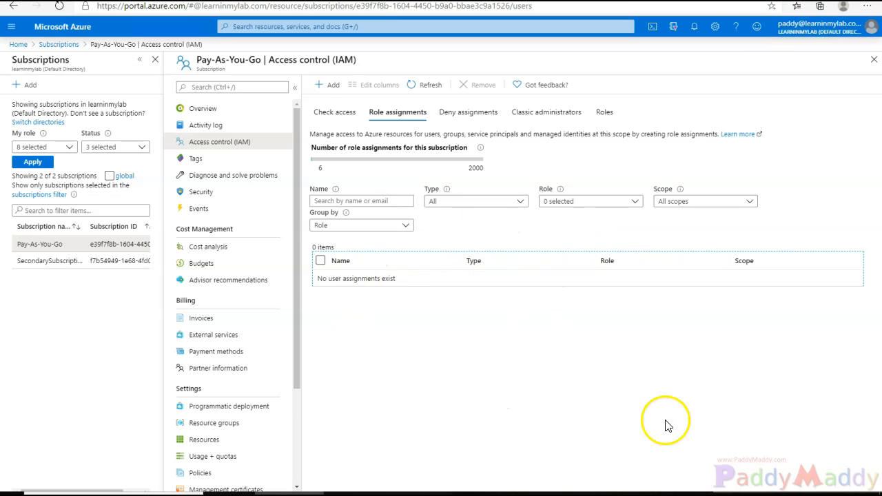
{"action": "left_click", "coordinate": [329, 88]}
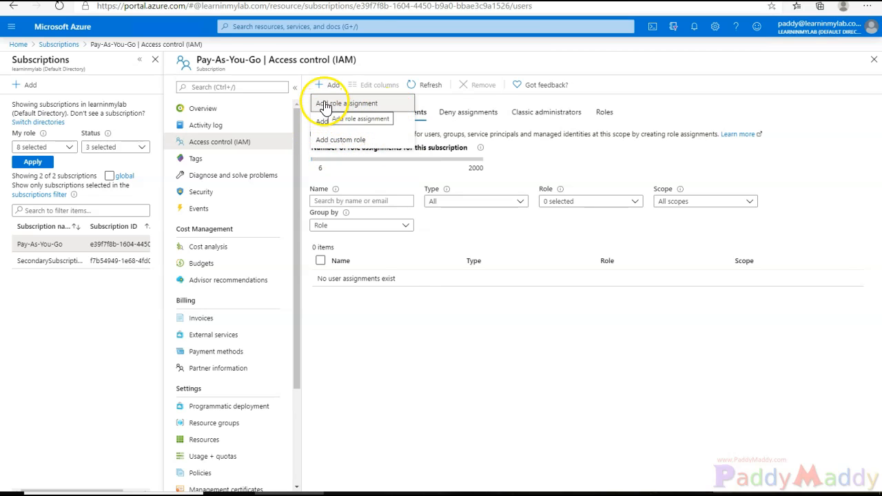
{"action": "left_click", "coordinate": [342, 105]}
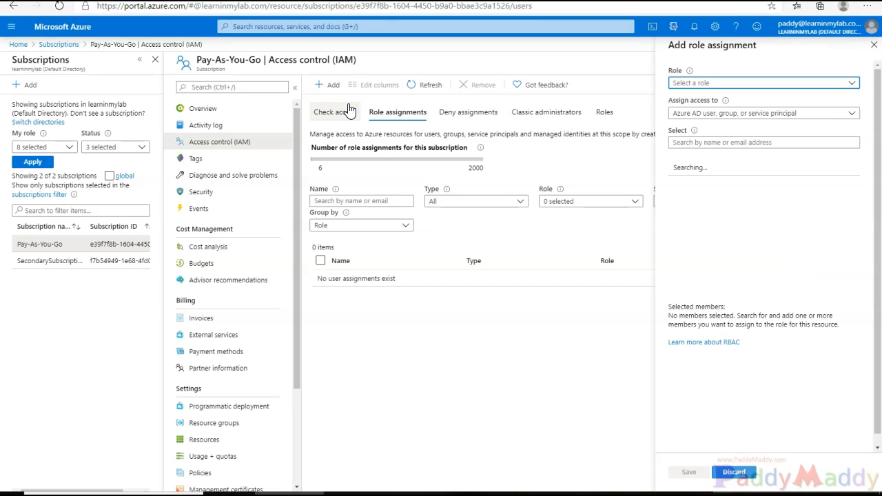
- Examine the available roles and the descriptions of Owner, Contributor, Reader and Storage Account Contributor
{"action": "left_click", "coordinate": [854, 90]}
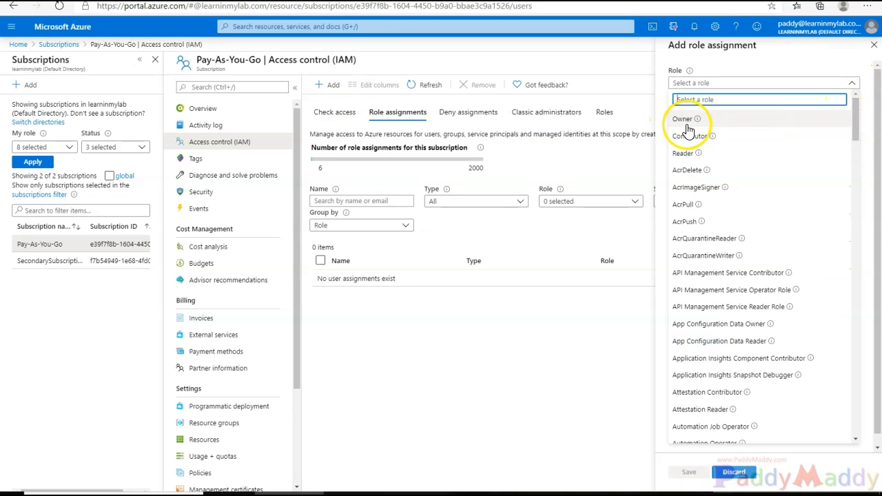
{"action": "mouse_move", "coordinate": [699, 123]}
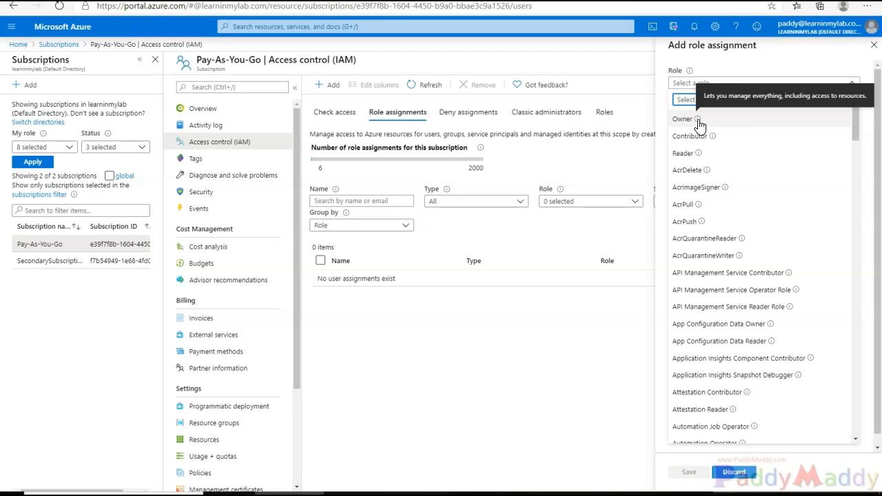
{"action": "left_click", "coordinate": [698, 122]}
{"action": "left_click", "coordinate": [714, 138]}
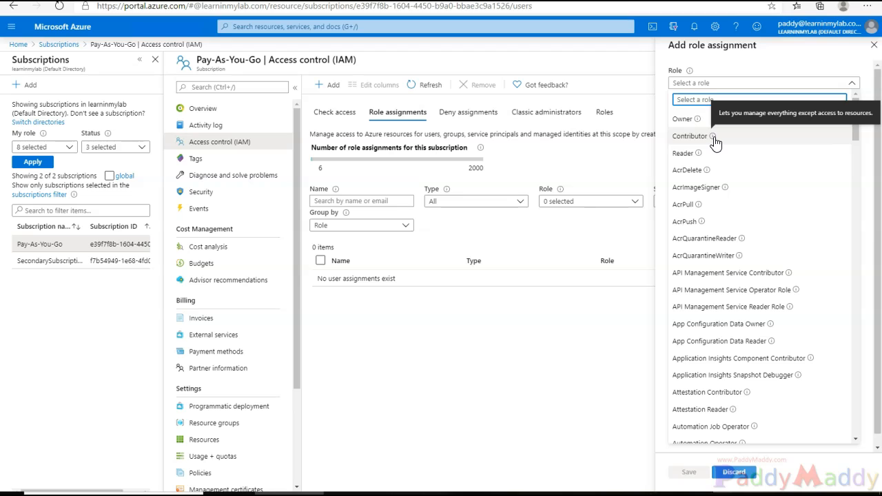
{"action": "left_click", "coordinate": [700, 154]}
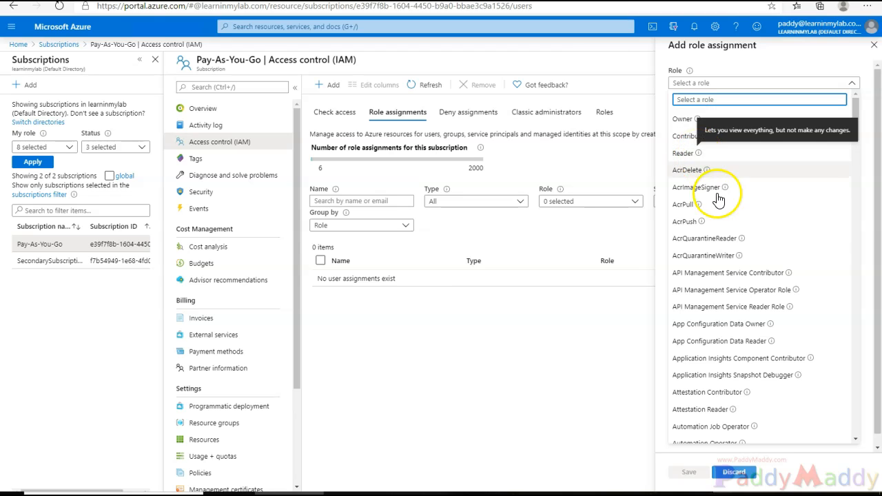
{"action": "scroll", "coordinate": [743, 267], "scroll_direction": "down", "scroll_amount": 1}
{"action": "scroll", "coordinate": [743, 267], "scroll_direction": "down", "scroll_amount": 15}
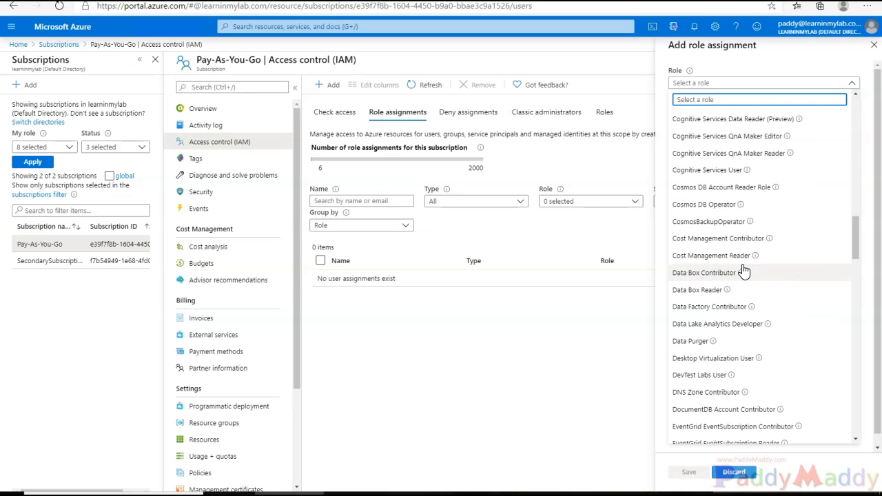
{"action": "scroll", "coordinate": [743, 269], "scroll_direction": "down", "scroll_amount": 15}
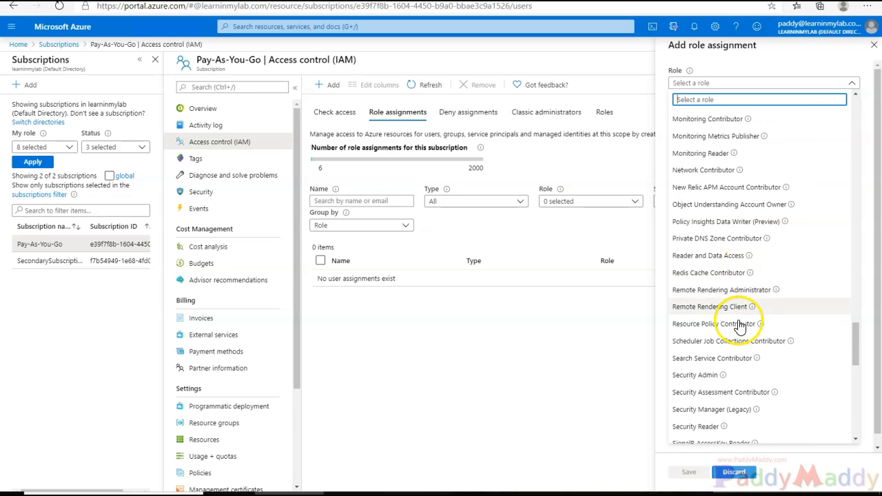
{"action": "mouse_move", "coordinate": [764, 275]}
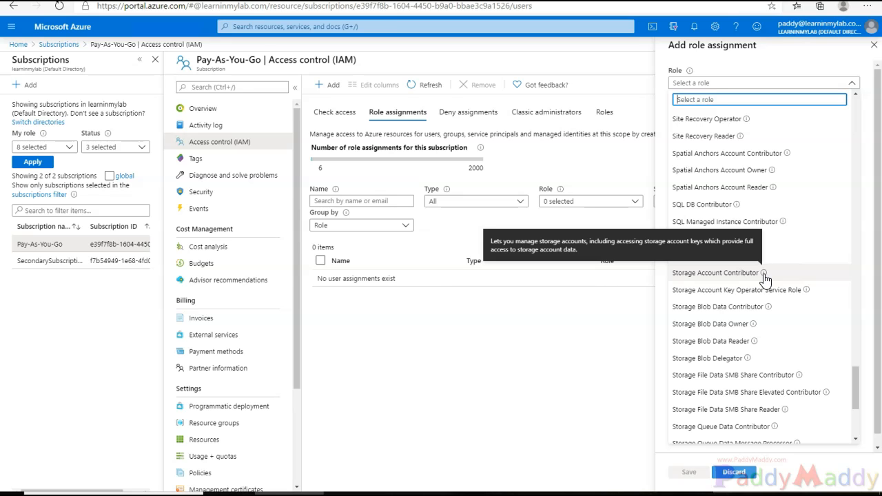
{"action": "left_click_drag", "start_coordinate": [857, 394], "coordinate": [874, 84]}
{"action": "scroll", "coordinate": [763, 276], "scroll_direction": "down", "scroll_amount": 15}
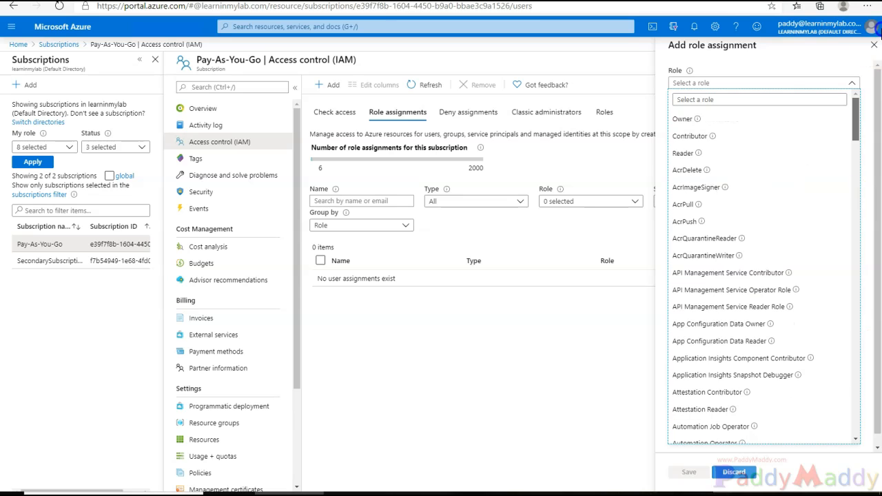
- Select the Owner role for the assignment and open the choices for what access is assigned to
{"action": "left_click", "coordinate": [684, 119]}
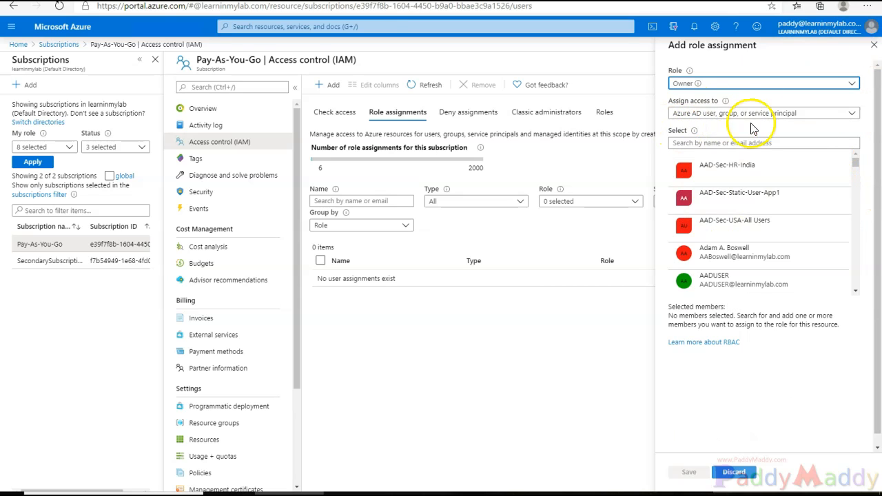
{"action": "left_click", "coordinate": [729, 115]}
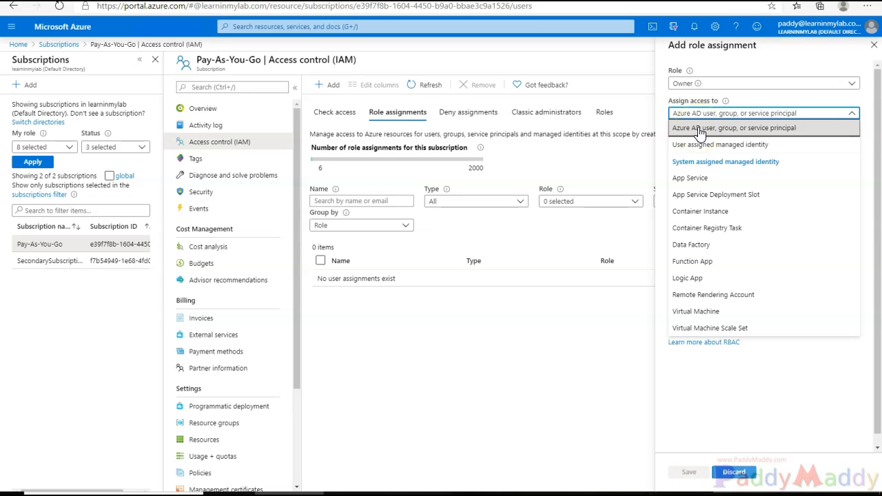
- Switch to PowerPoint and examine the security principal types on the How Azure RBAC Works slide
{"action": "left_click", "coordinate": [386, 494]}
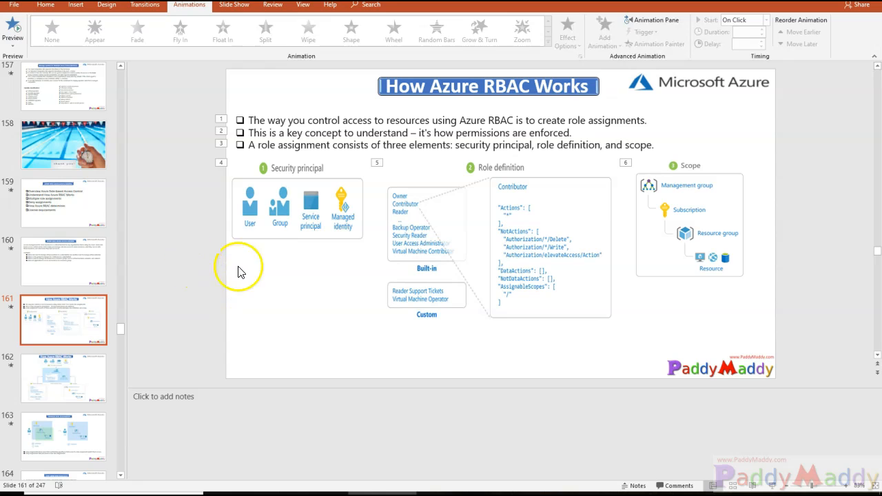
{"action": "left_click", "coordinate": [247, 207]}
{"action": "scroll", "coordinate": [315, 306], "scroll_direction": "up", "scroll_amount": 5, "text": "ctrl"}
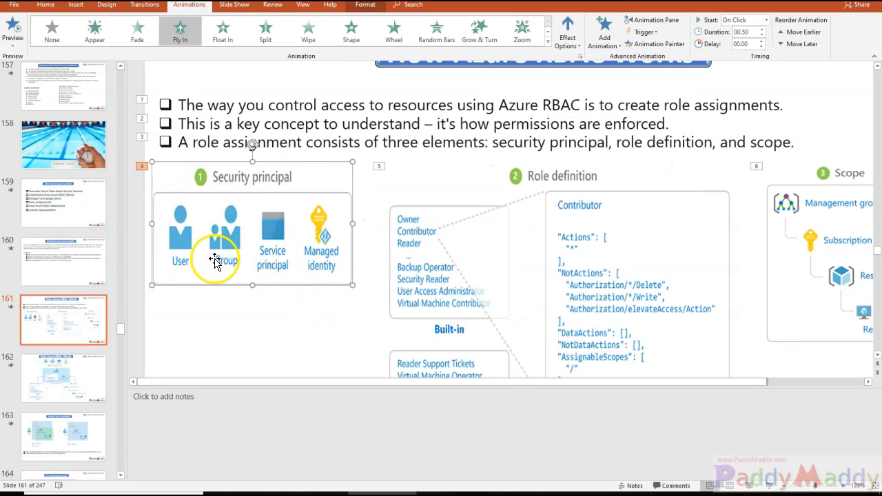
{"action": "left_click_drag", "start_coordinate": [252, 385], "coordinate": [228, 483]}
{"action": "left_click", "coordinate": [256, 356]}
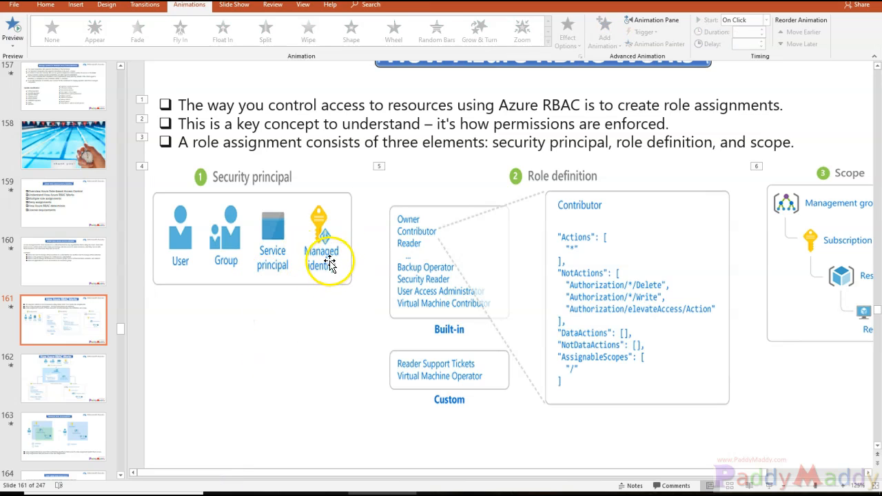
- Return to the Azure portal, assign access to an Azure AD user, select one listed user as member and save the Owner role assignment
{"action": "left_click", "coordinate": [290, 494]}
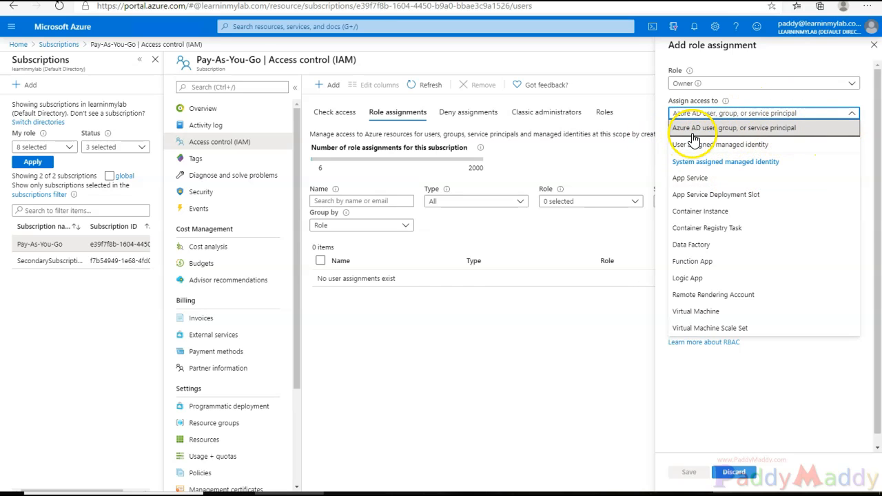
{"action": "left_click", "coordinate": [707, 132]}
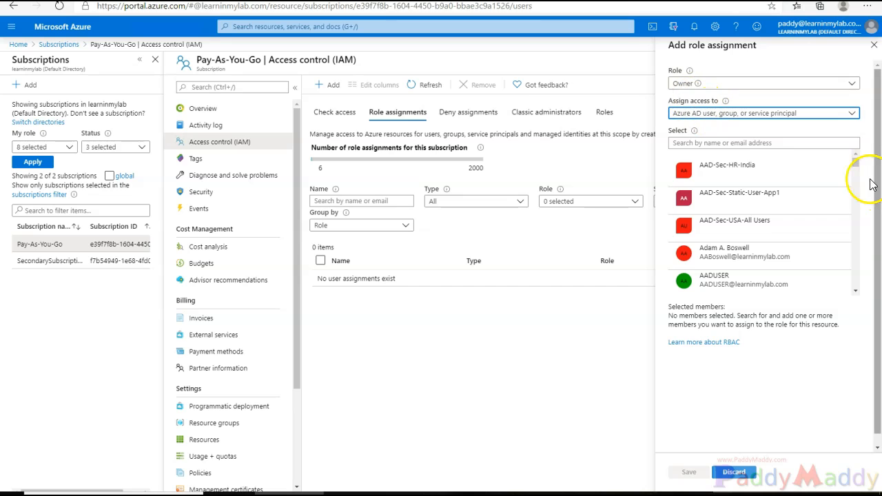
{"action": "left_click_drag", "start_coordinate": [859, 168], "coordinate": [855, 213]}
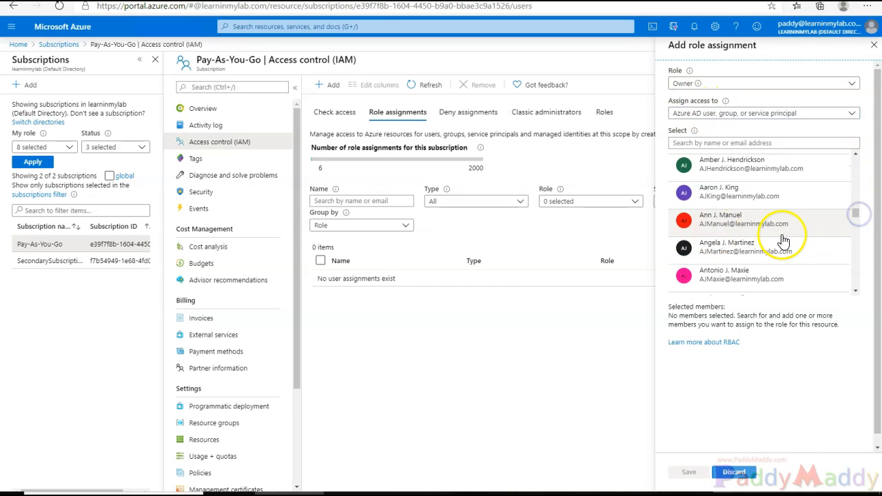
{"action": "left_click", "coordinate": [770, 221]}
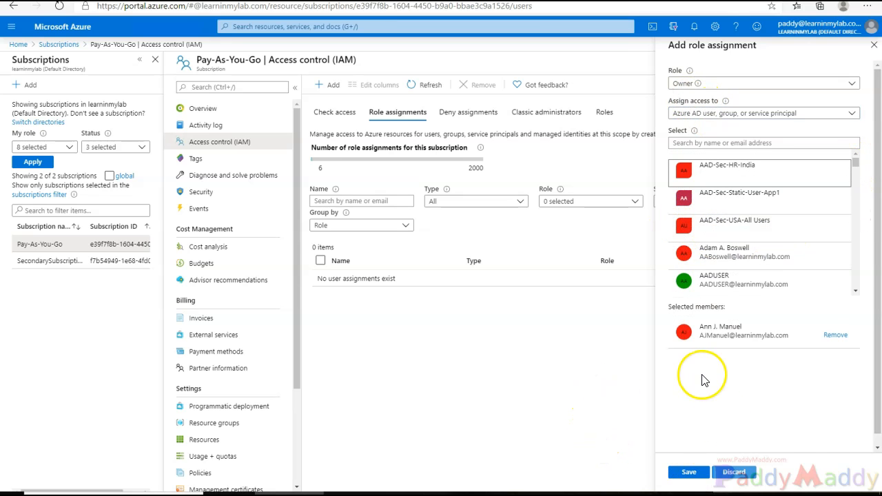
{"action": "left_click", "coordinate": [689, 473]}
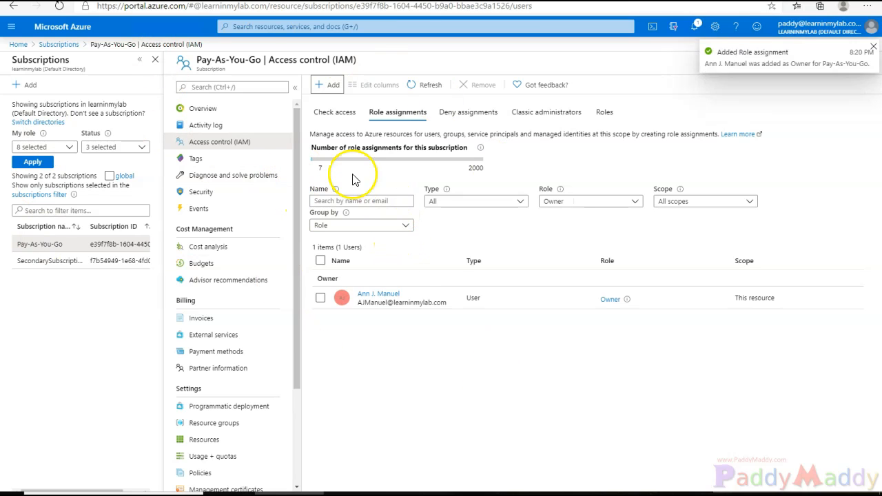
{"action": "left_click_drag", "start_coordinate": [733, 298], "coordinate": [760, 298]}
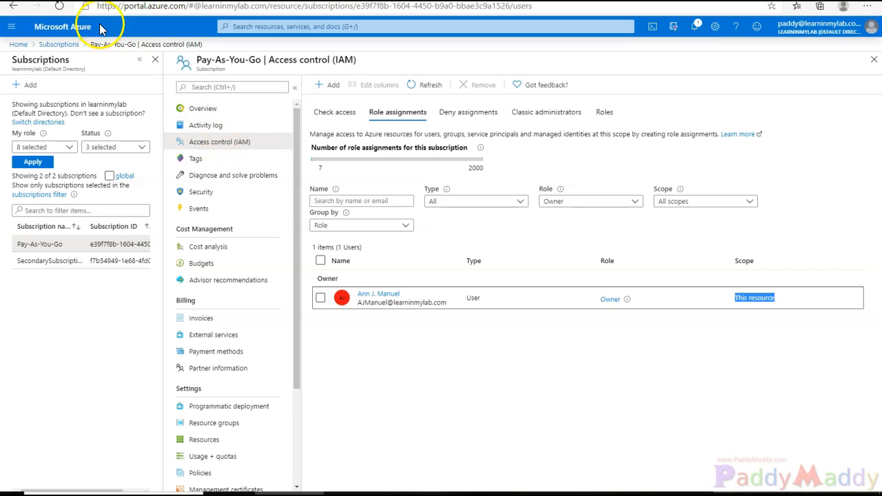
- Open the Azure portal's home page in a new browser tab
{"action": "right_click", "coordinate": [19, 46]}
{"action": "left_click", "coordinate": [60, 89]}
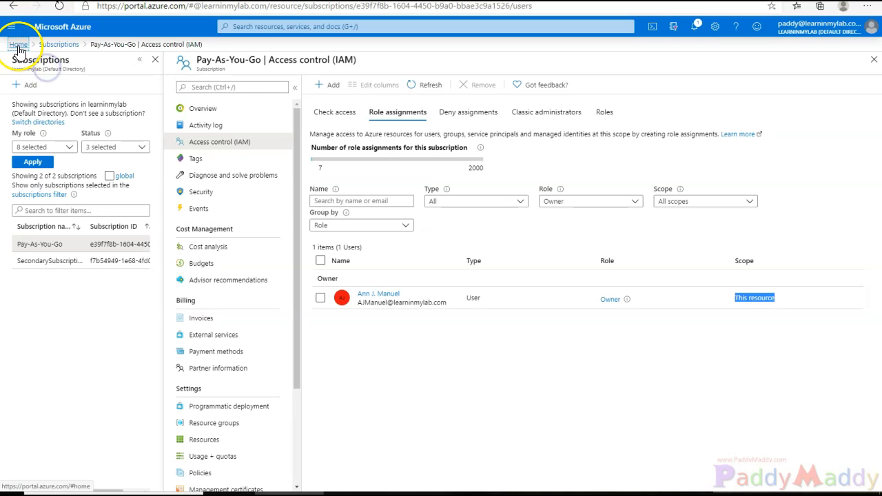
{"action": "right_click", "coordinate": [18, 45]}
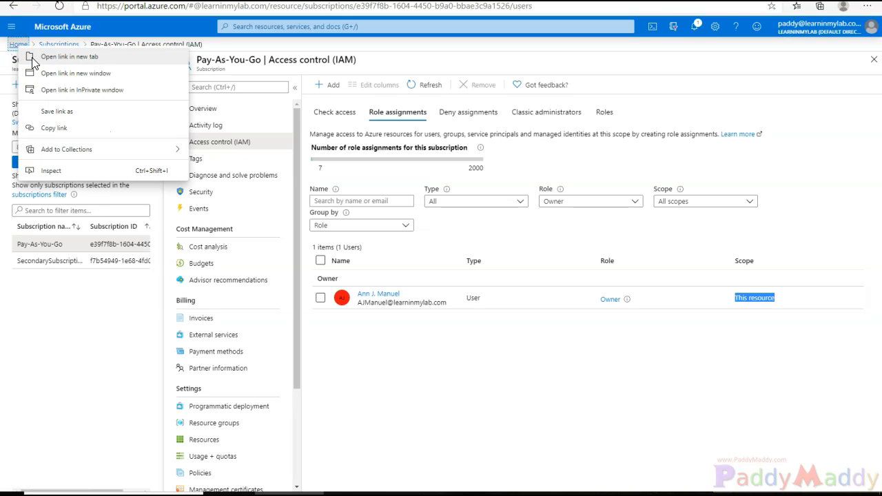
{"action": "left_click", "coordinate": [32, 57]}
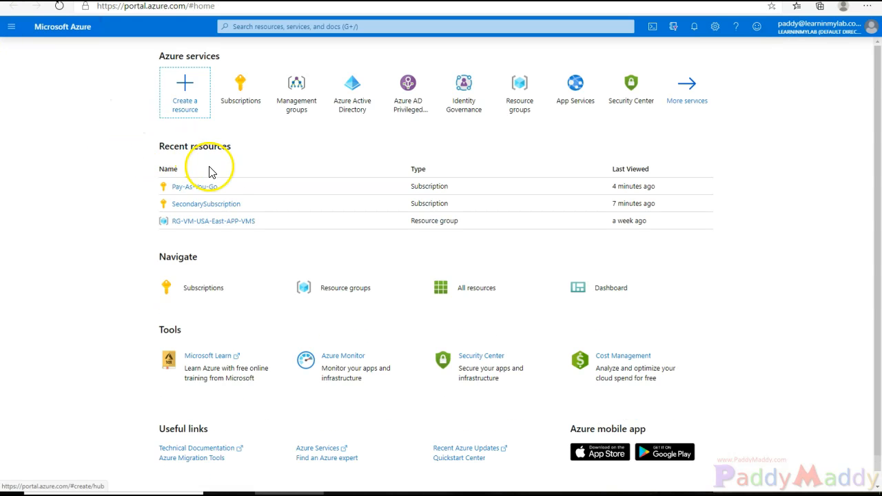
- Create a resource group named Demo in the Pay-As-You-Go subscription and East US region, and refresh the resource groups list
{"action": "left_click", "coordinate": [11, 27]}
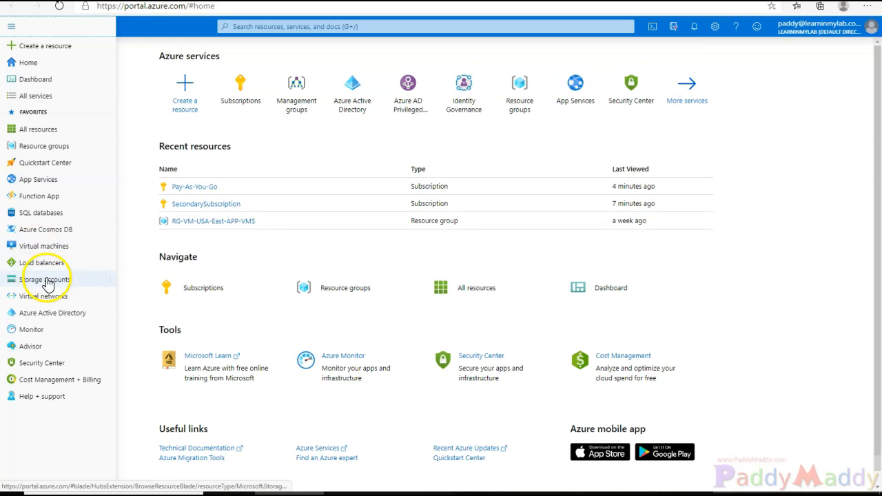
{"action": "left_click", "coordinate": [38, 144]}
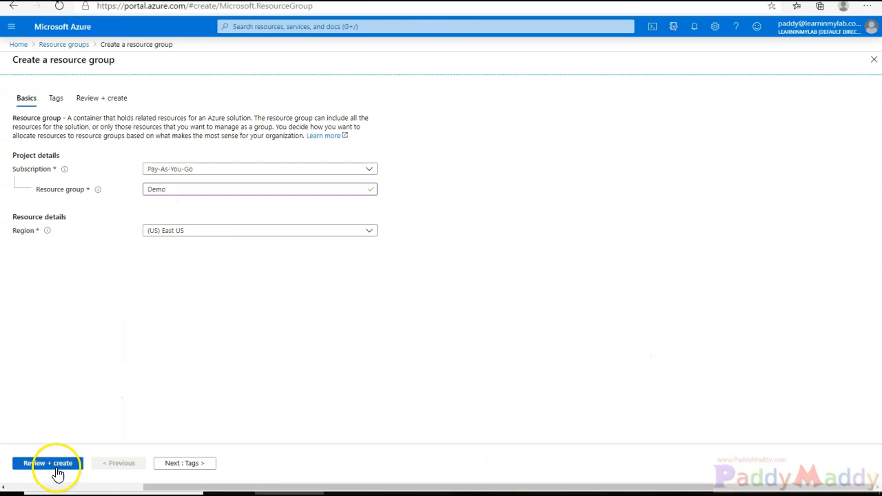
{"action": "left_click", "coordinate": [58, 475]}
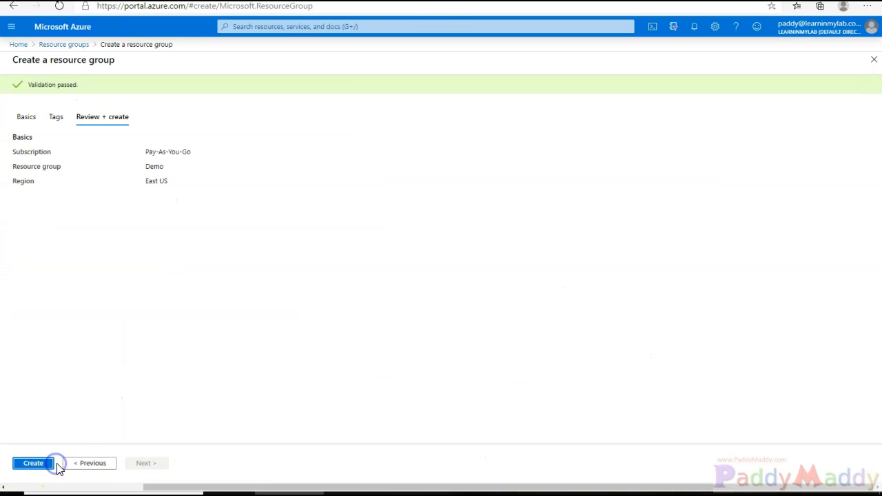
{"action": "left_click", "coordinate": [51, 465]}
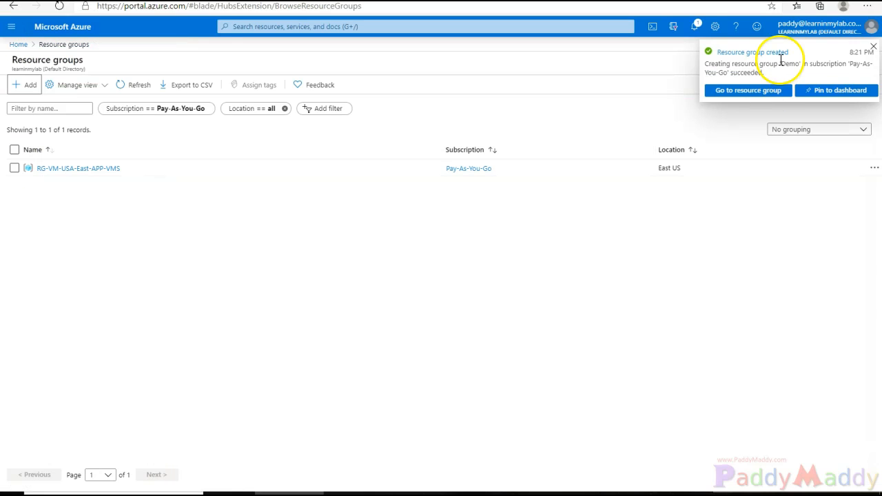
{"action": "left_click", "coordinate": [122, 85]}
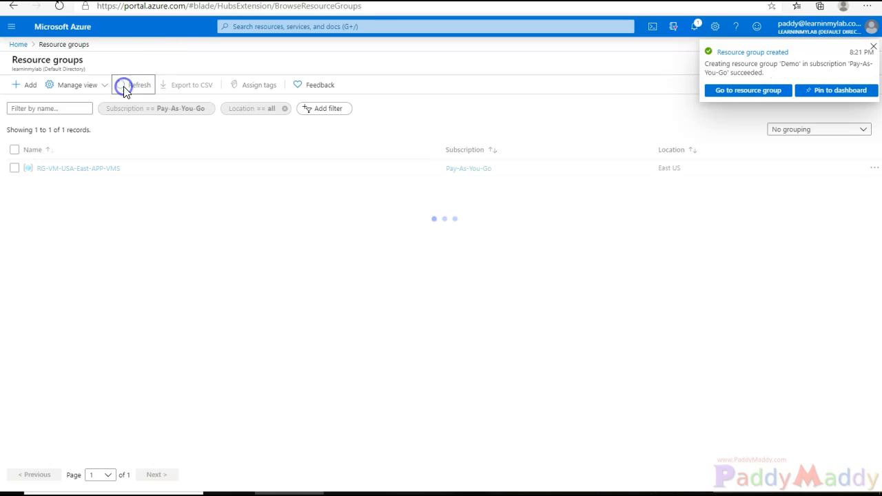
{"action": "left_click", "coordinate": [67, 7]}
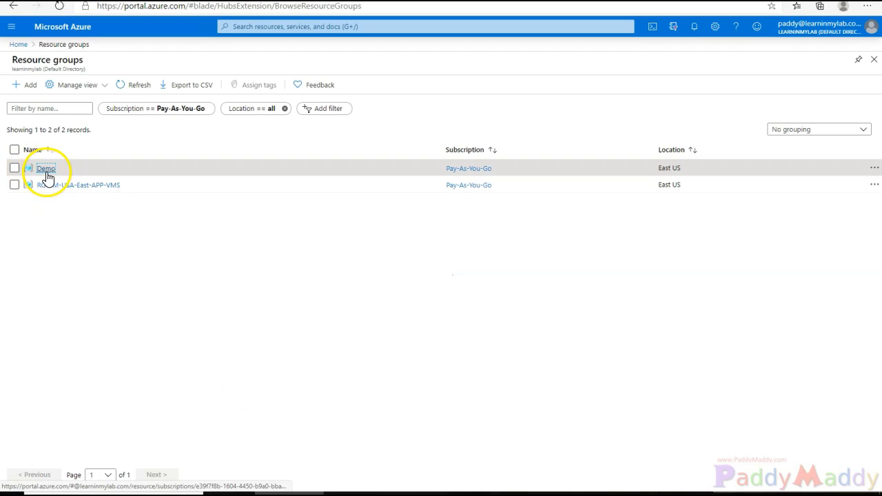
- Open the Demo resource group's access control and inspect the scope of its Owner role assignment
{"action": "left_click", "coordinate": [45, 169]}
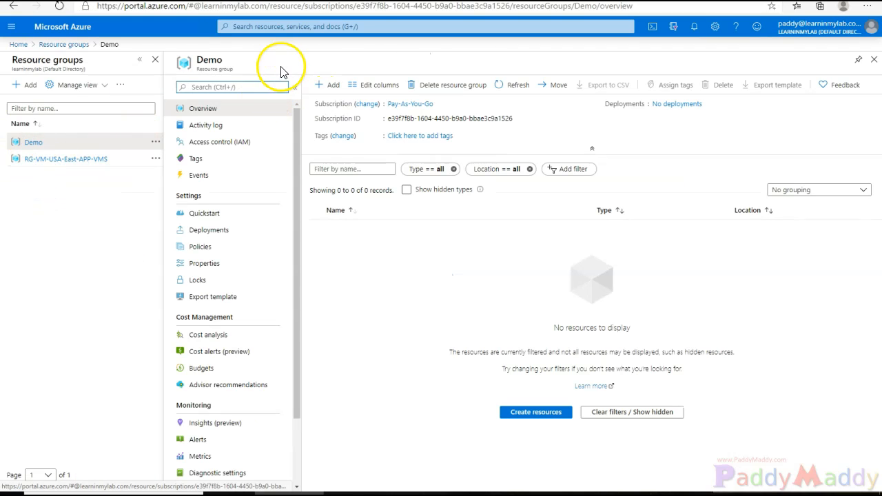
{"action": "left_click", "coordinate": [194, 144]}
{"action": "left_click", "coordinate": [412, 114]}
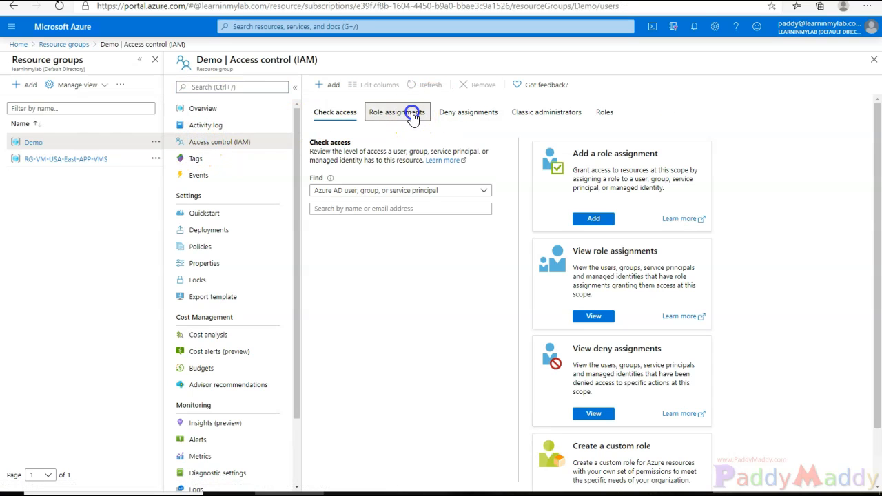
{"action": "left_click_drag", "start_coordinate": [356, 306], "coordinate": [445, 310]}
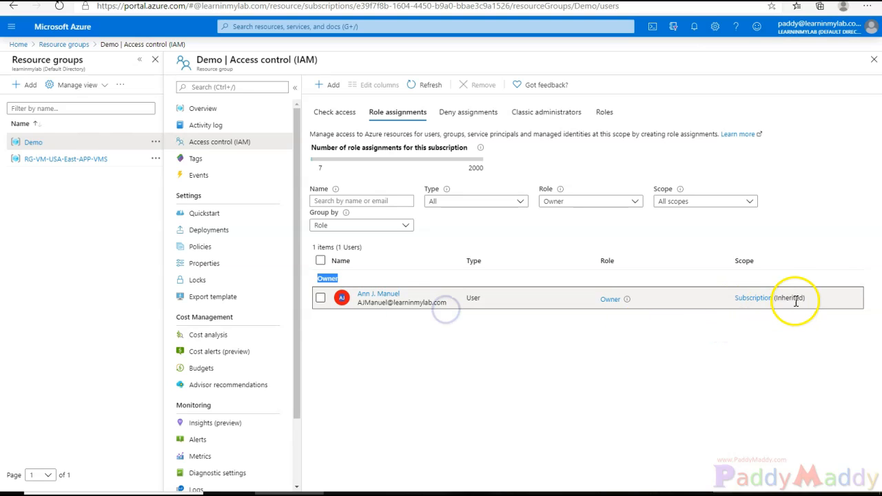
{"action": "left_click_drag", "start_coordinate": [779, 298], "coordinate": [805, 299]}
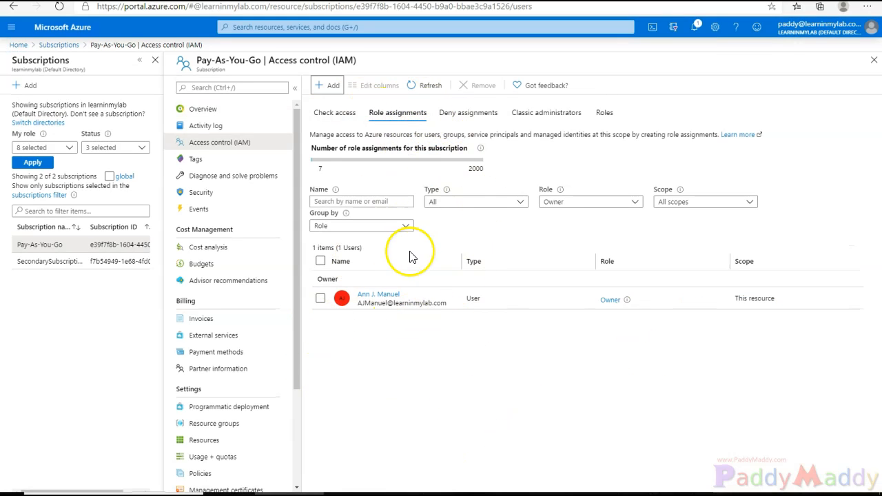
- Return to the Pay-As-You-Go subscription's access control and compare its deny assignments with its role assignments
{"action": "left_click", "coordinate": [471, 115]}
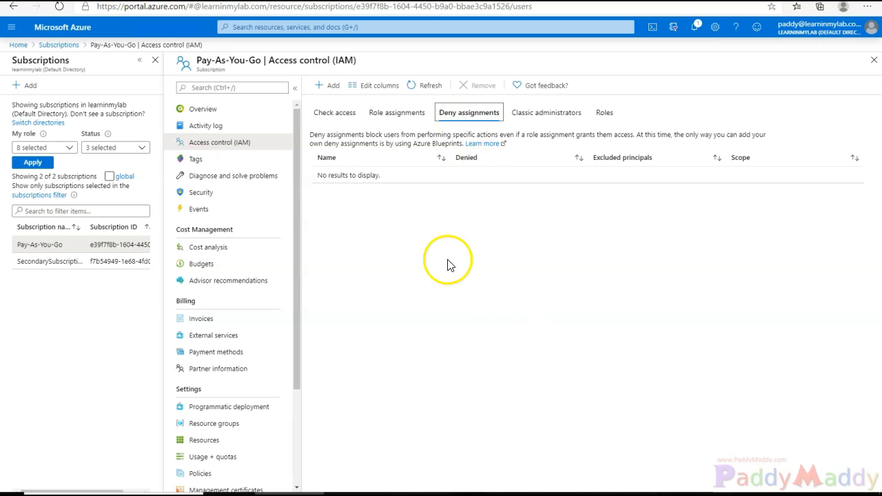
{"action": "left_click", "coordinate": [387, 111]}
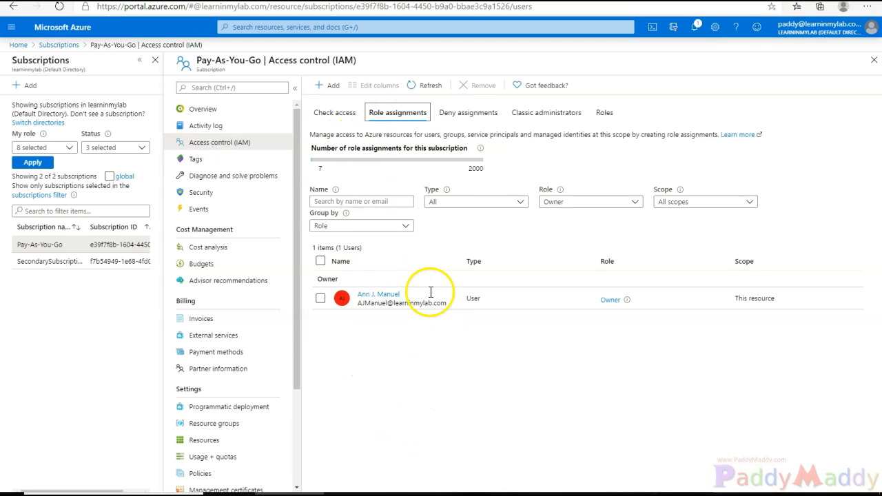
{"action": "left_click", "coordinate": [457, 117]}
{"action": "left_click", "coordinate": [403, 111]}
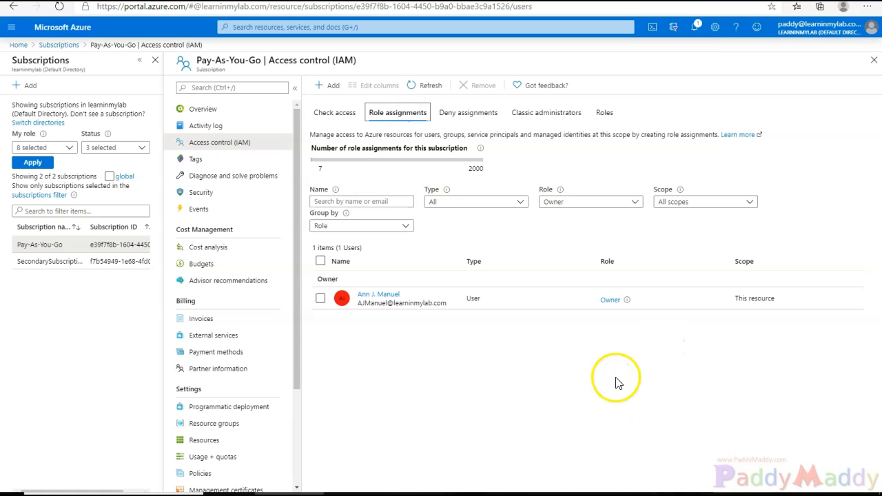
{"action": "left_click", "coordinate": [485, 114]}
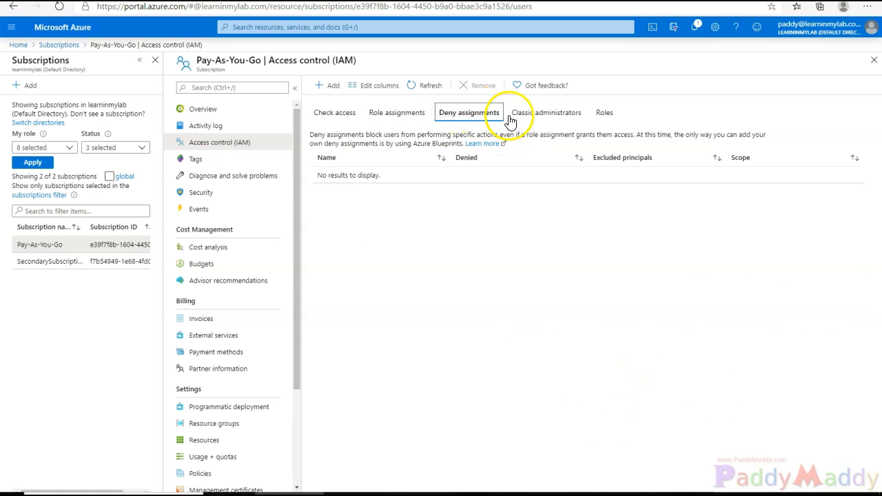
- View the subscription's classic administrators and check which kinds of assignment can be added
{"action": "left_click", "coordinate": [559, 118]}
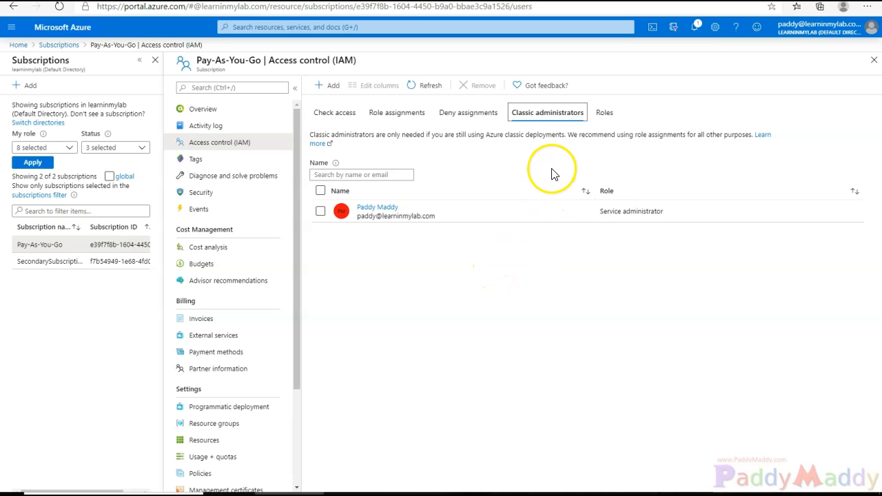
{"action": "left_click", "coordinate": [331, 84]}
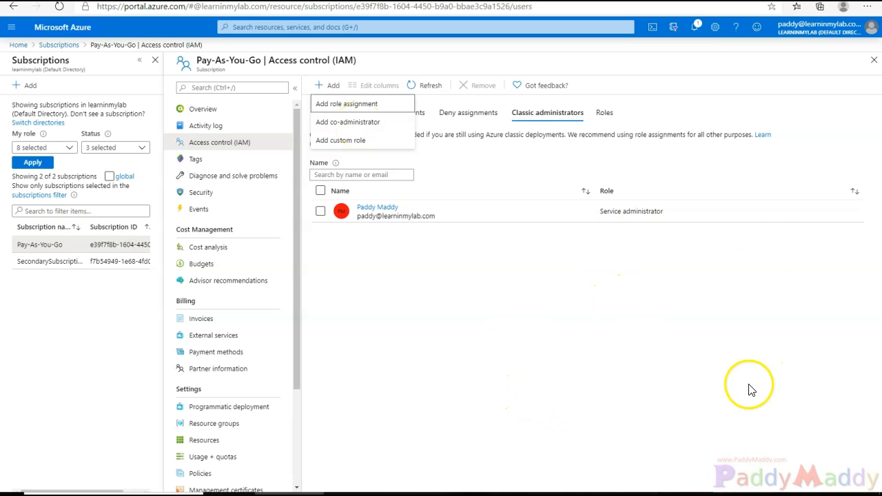
{"action": "left_click", "coordinate": [583, 410]}
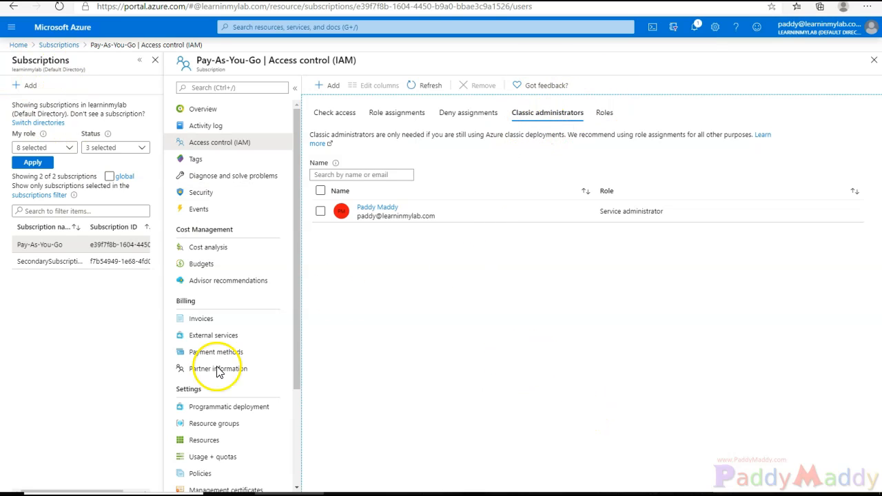
- Open the access control of the Demo resource group from the portal home and view its deny assignments
{"action": "left_click", "coordinate": [18, 45]}
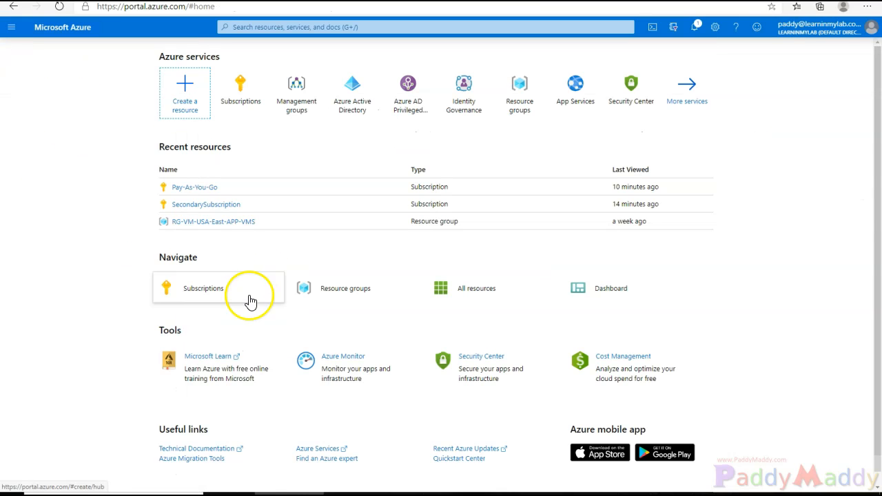
{"action": "left_click", "coordinate": [521, 93]}
{"action": "left_click", "coordinate": [45, 170]}
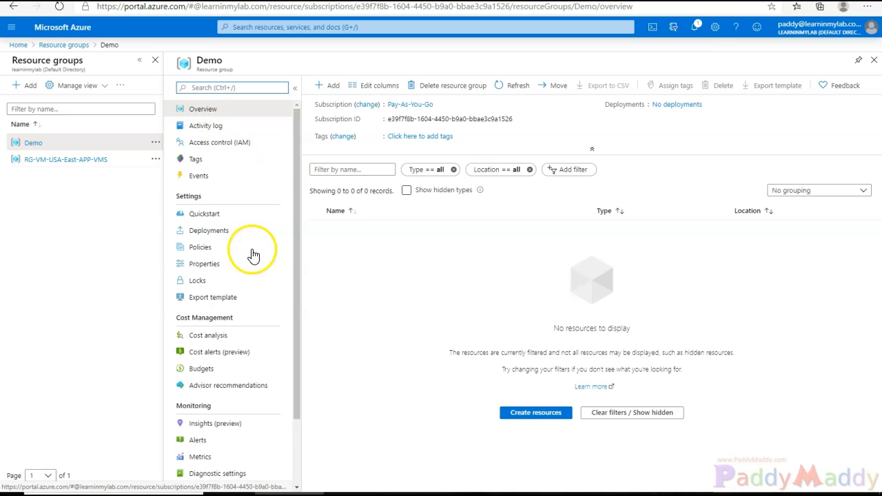
{"action": "left_click", "coordinate": [225, 145]}
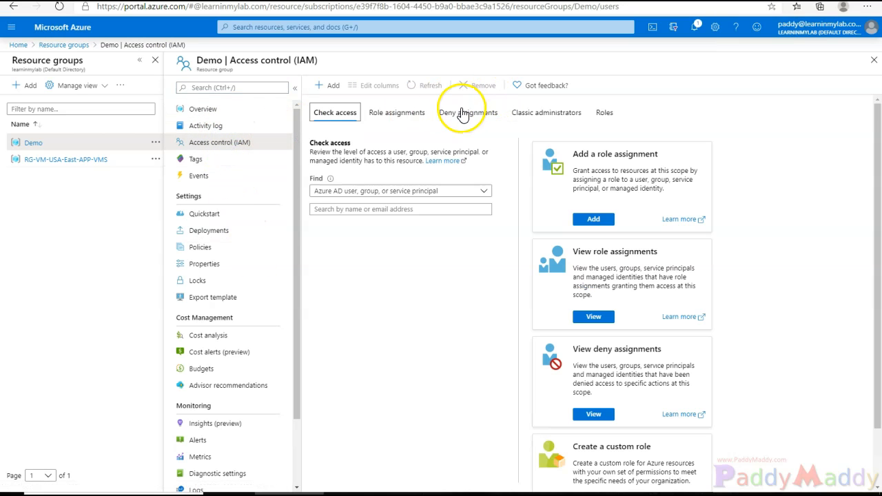
{"action": "left_click", "coordinate": [462, 113]}
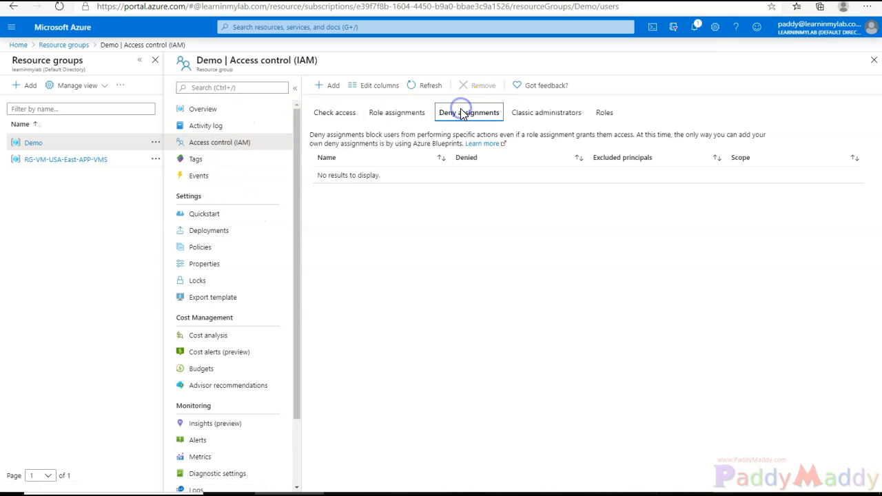
- Examine the Demo resource group's classic administrators, highlighting the listed account's e-mail and role
{"action": "left_click", "coordinate": [555, 118]}
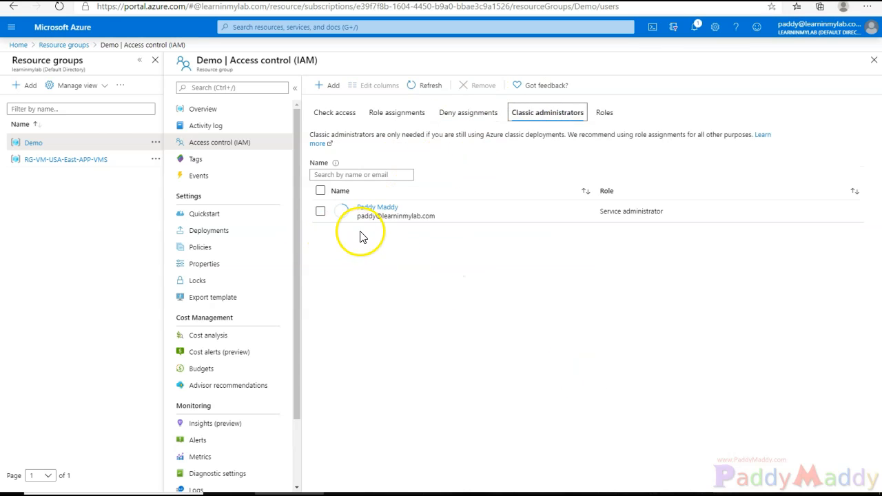
{"action": "left_click_drag", "start_coordinate": [359, 219], "coordinate": [389, 218]}
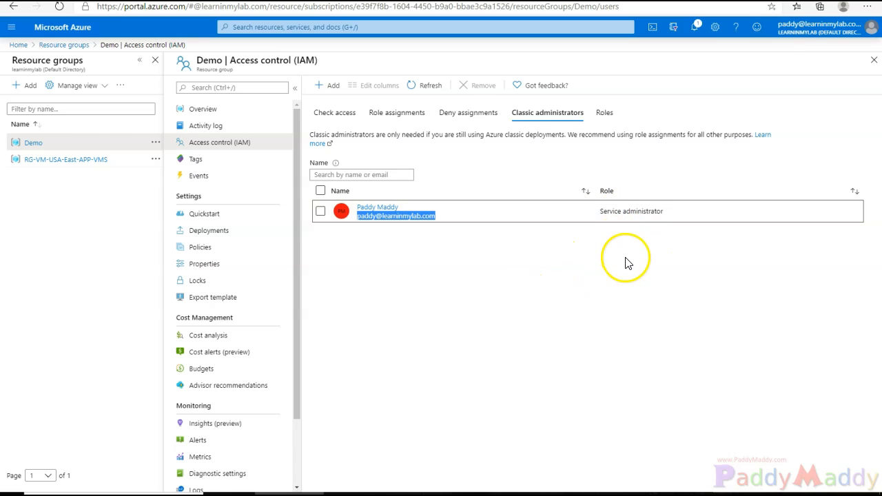
{"action": "left_click_drag", "start_coordinate": [582, 217], "coordinate": [666, 215]}
{"action": "left_click", "coordinate": [622, 329]}
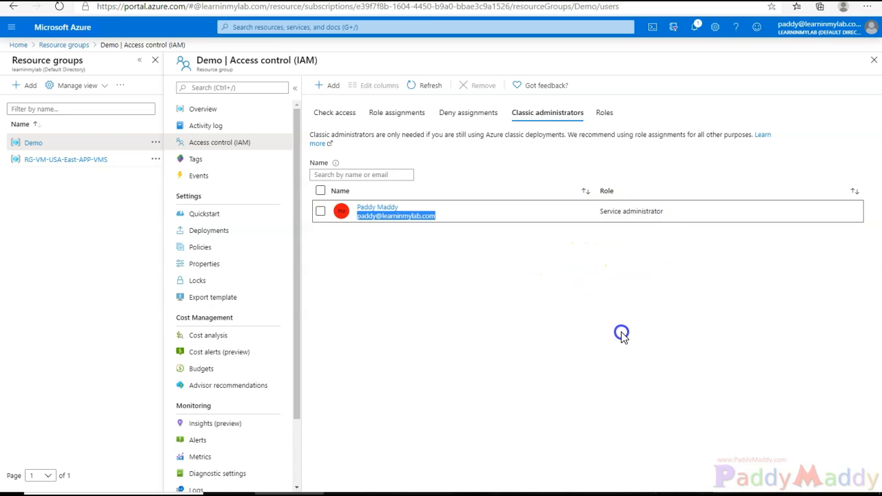
- Compare the Demo resource group's deny assignments and classic administrators, finishing on its role assignments
{"action": "left_click", "coordinate": [469, 113]}
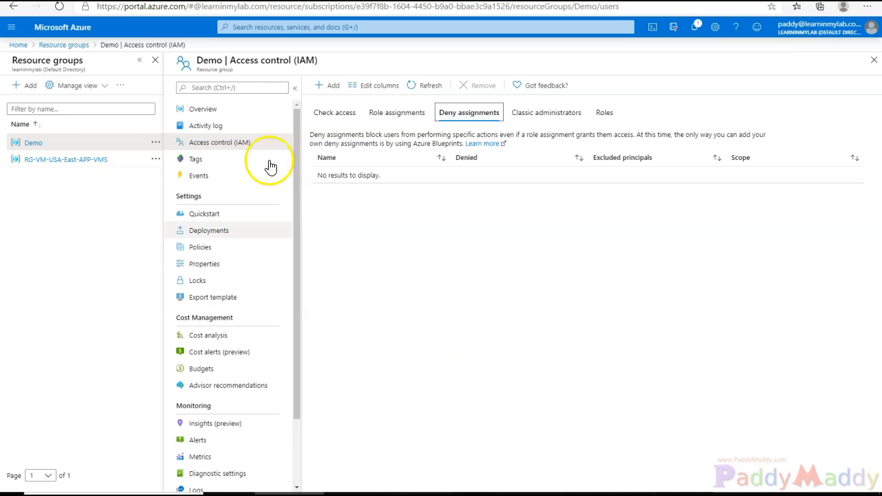
{"action": "left_click", "coordinate": [536, 116]}
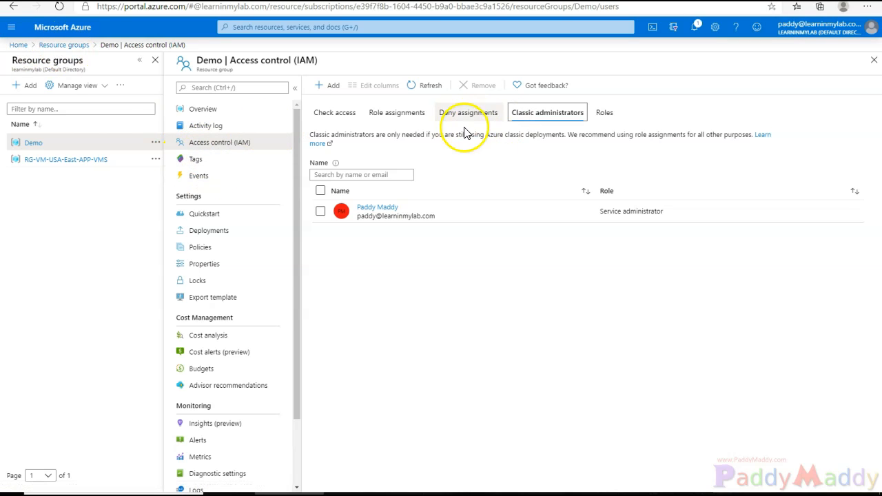
{"action": "left_click", "coordinate": [552, 121]}
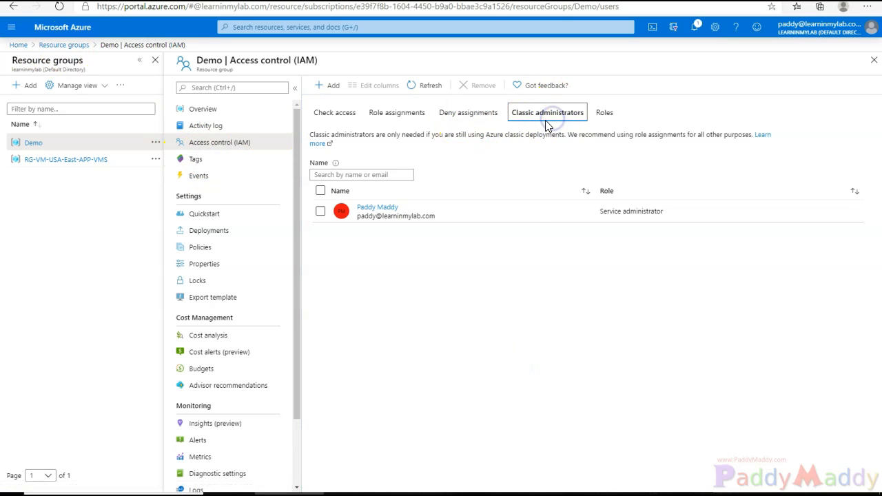
{"action": "left_click", "coordinate": [469, 115]}
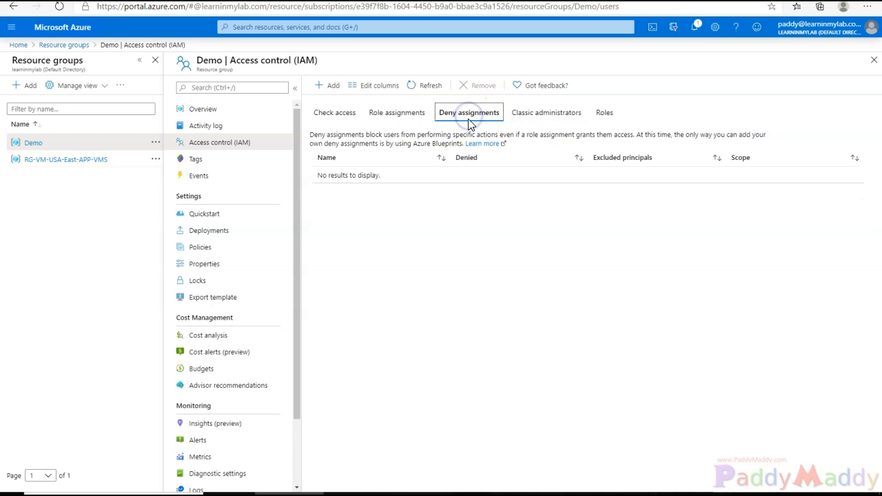
{"action": "left_click", "coordinate": [381, 112]}
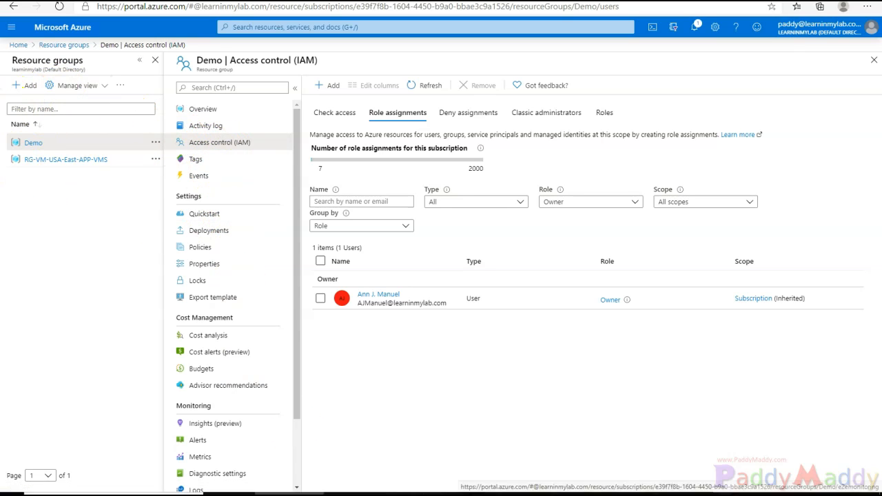
- Open the Pay-As-You-Go subscription's access control and go through its role assignments, deny assignments and classic administrators
{"action": "left_click", "coordinate": [18, 45]}
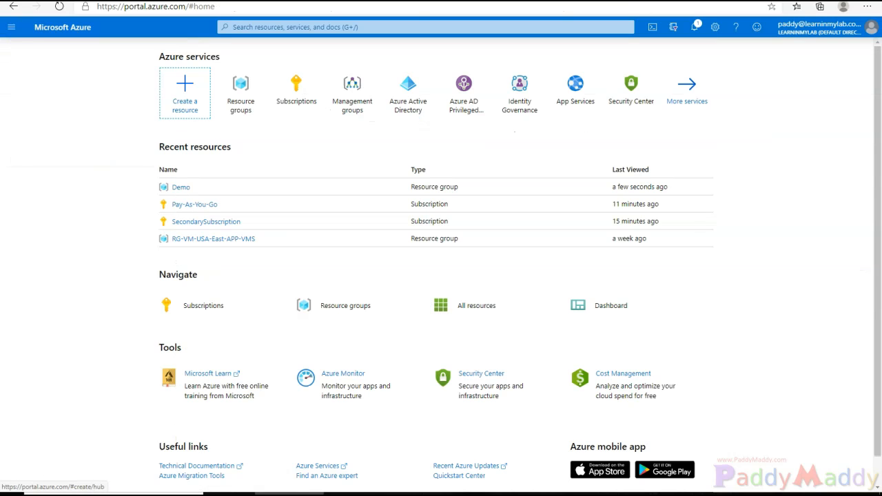
{"action": "left_click", "coordinate": [204, 310]}
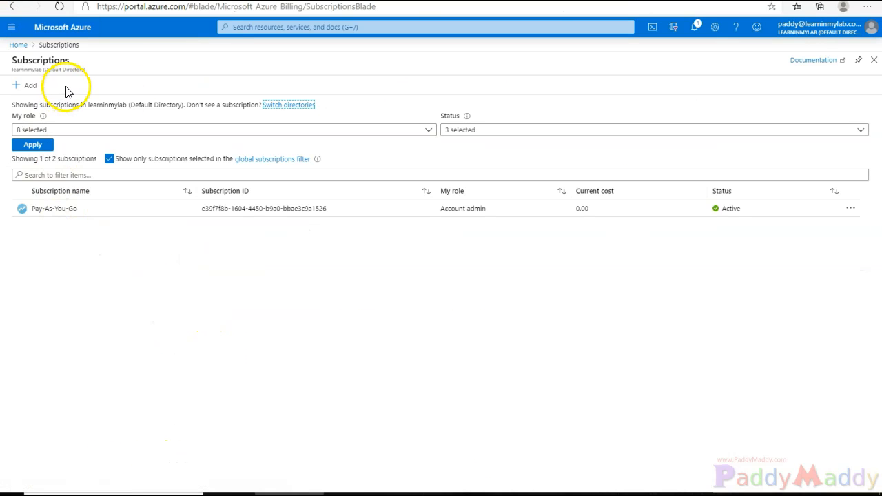
{"action": "left_click", "coordinate": [67, 209]}
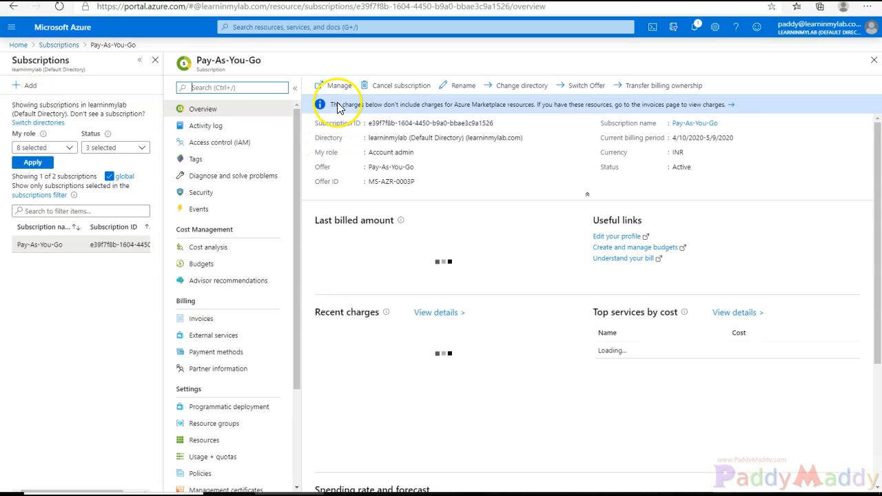
{"action": "left_click", "coordinate": [216, 145]}
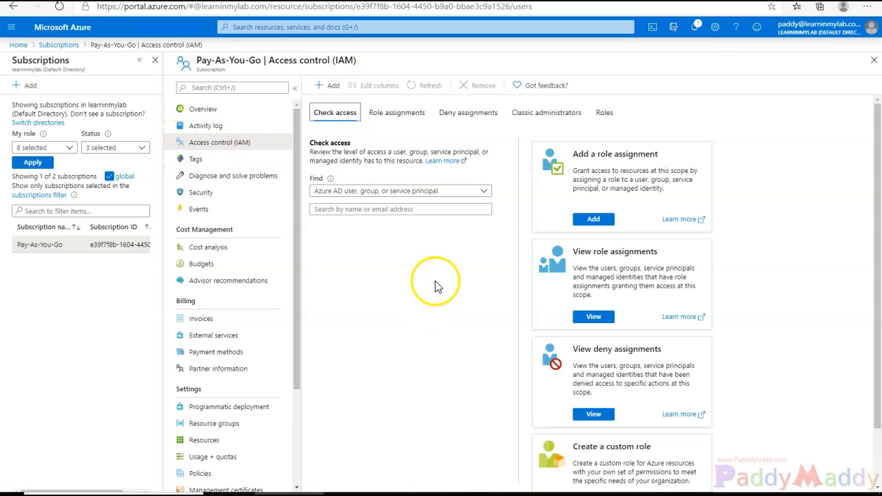
{"action": "left_click", "coordinate": [391, 119]}
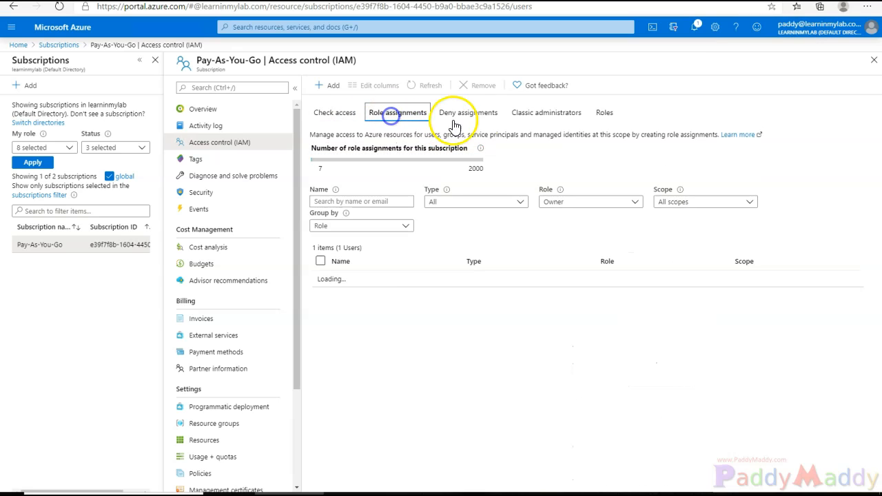
{"action": "left_click", "coordinate": [484, 115]}
{"action": "left_click", "coordinate": [566, 117]}
- Browse the full list of role definitions available in the Pay-As-You-Go subscription
{"action": "left_click", "coordinate": [612, 117]}
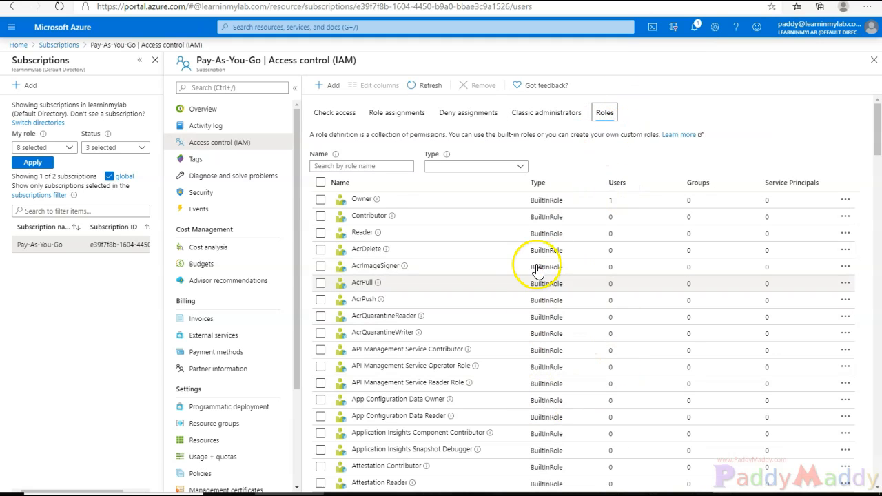
{"action": "scroll", "coordinate": [544, 276], "scroll_direction": "down", "scroll_amount": 10}
{"action": "scroll", "coordinate": [557, 381], "scroll_direction": "down", "scroll_amount": 20}
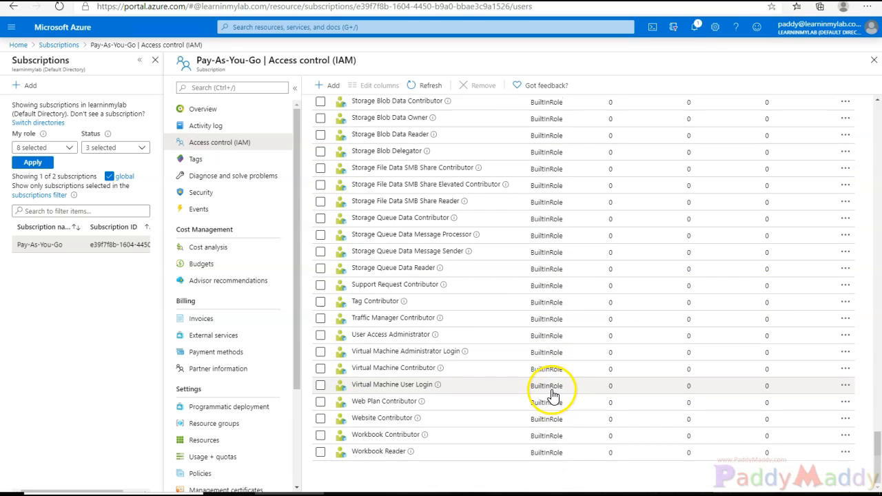
{"action": "scroll", "coordinate": [404, 409], "scroll_direction": "up", "scroll_amount": 20}
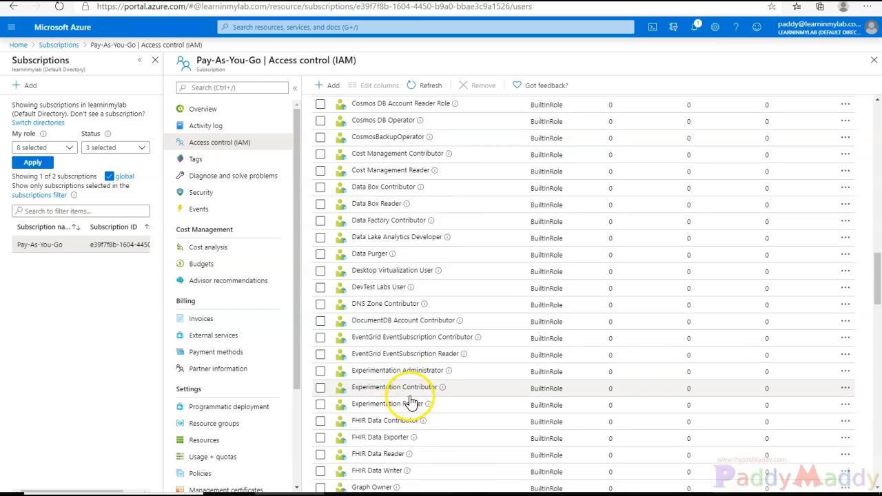
{"action": "scroll", "coordinate": [411, 402], "scroll_direction": "up", "scroll_amount": 15}
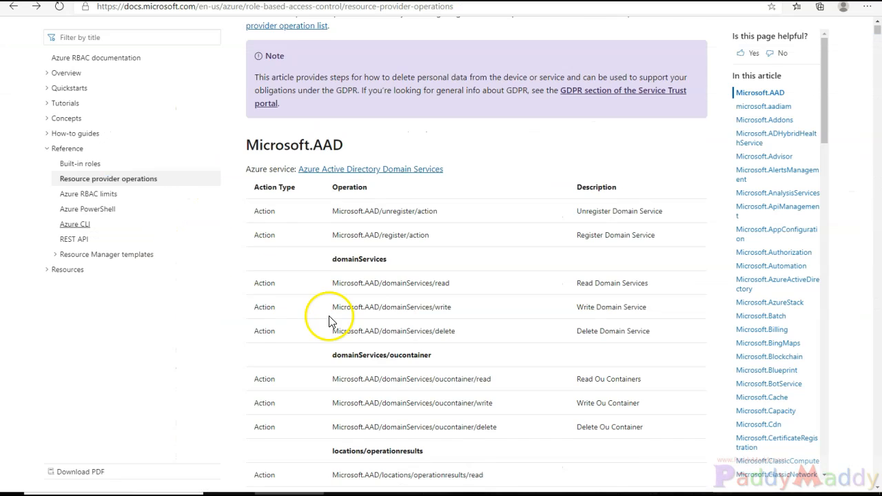
- Switch to the Microsoft Docs article on Azure Resource Manager resource provider operations and read through its operation tables
{"action": "scroll", "coordinate": [331, 320], "scroll_direction": "up", "scroll_amount": 4}
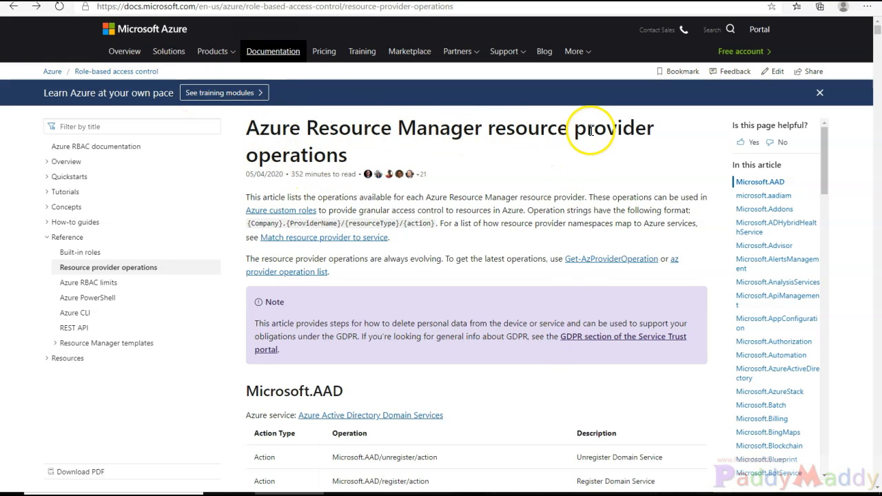
{"action": "scroll", "coordinate": [531, 364], "scroll_direction": "down", "scroll_amount": 5}
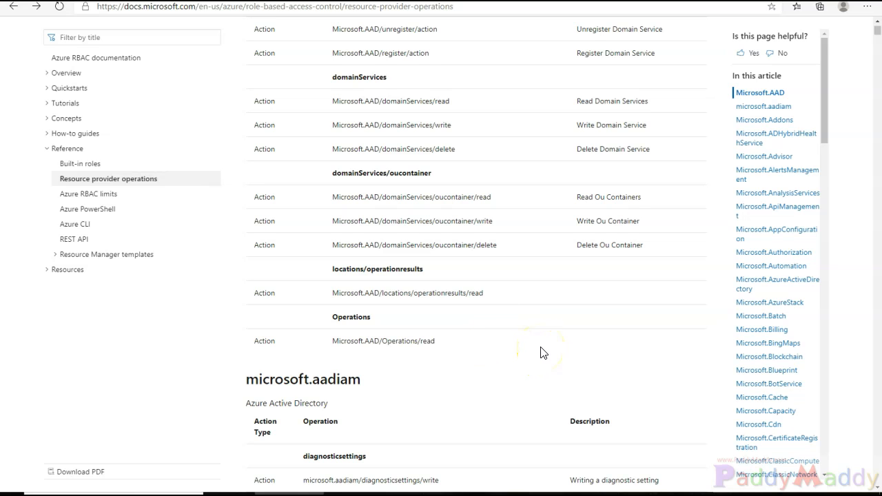
{"action": "scroll", "coordinate": [541, 353], "scroll_direction": "down", "scroll_amount": 15}
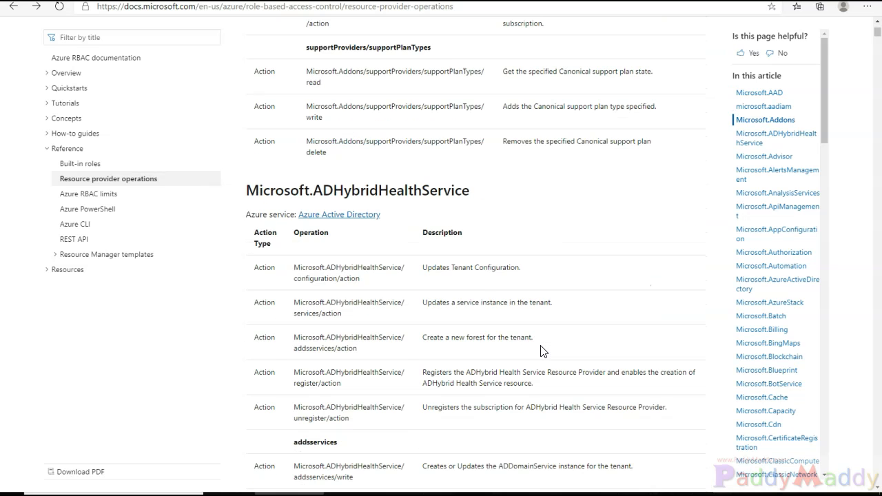
- Go through the Microsoft.ADHybridHealthService operations and the Microsoft.Compute section's operations in the resource provider article
{"action": "left_click_drag", "start_coordinate": [407, 187], "coordinate": [333, 191]}
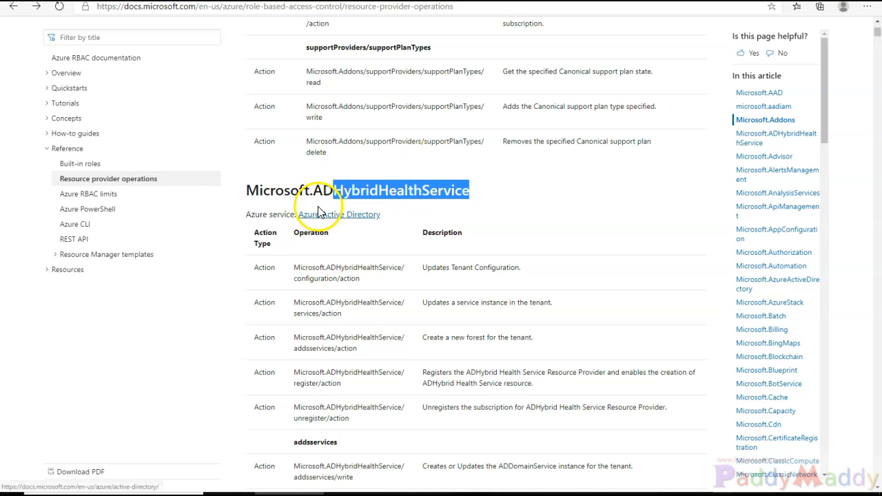
{"action": "scroll", "coordinate": [360, 345], "scroll_direction": "down", "scroll_amount": 10}
{"action": "scroll", "coordinate": [373, 327], "scroll_direction": "down", "scroll_amount": 15}
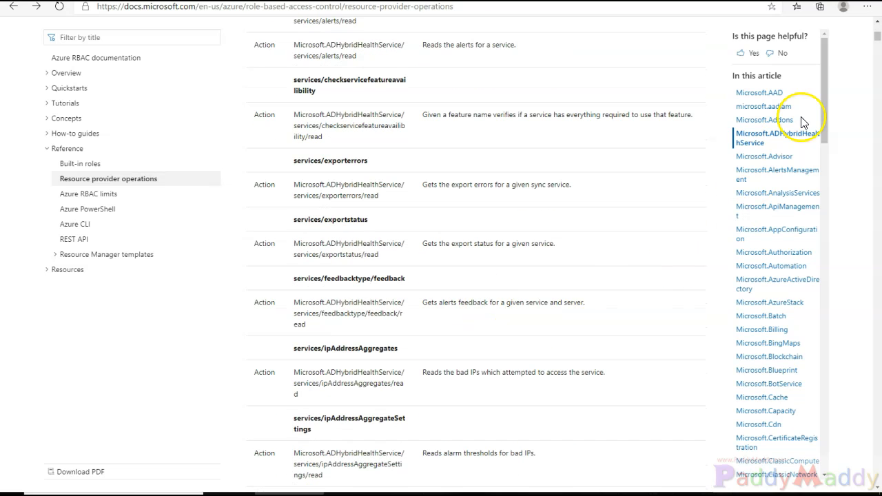
{"action": "left_click_drag", "start_coordinate": [826, 112], "coordinate": [846, 209]}
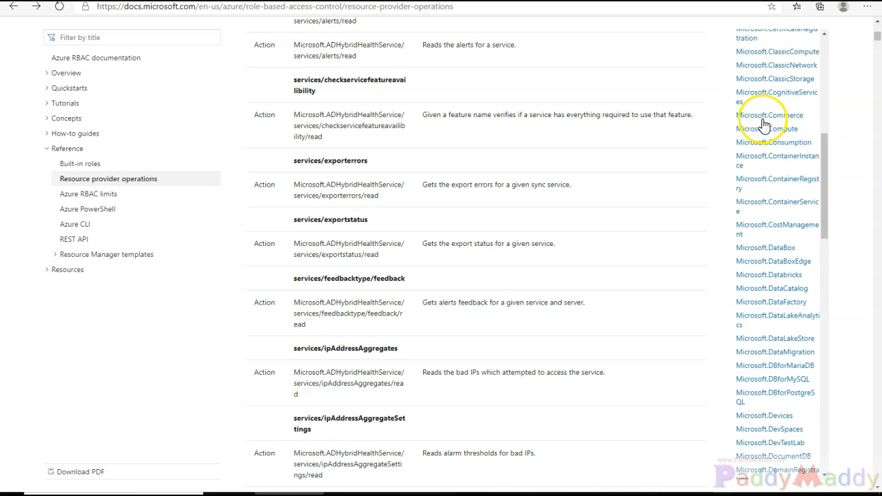
{"action": "left_click", "coordinate": [764, 130]}
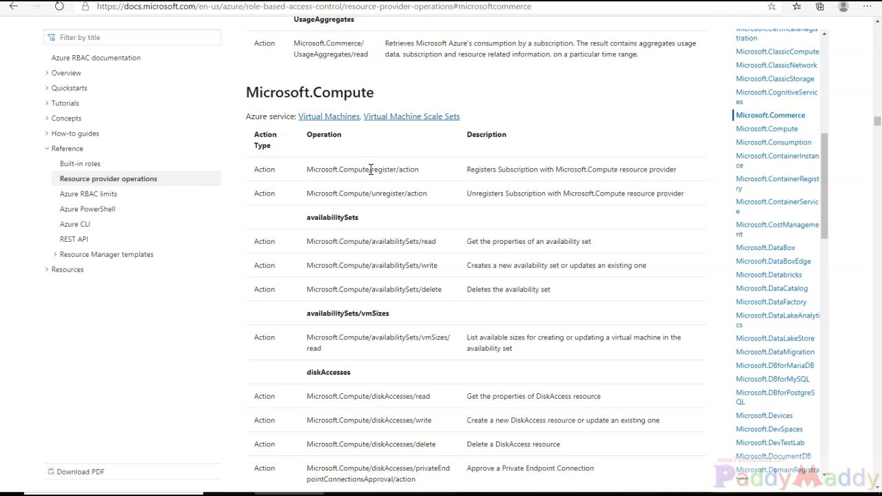
{"action": "left_click_drag", "start_coordinate": [412, 166], "coordinate": [410, 170]}
{"action": "scroll", "coordinate": [399, 207], "scroll_direction": "down", "scroll_amount": 5}
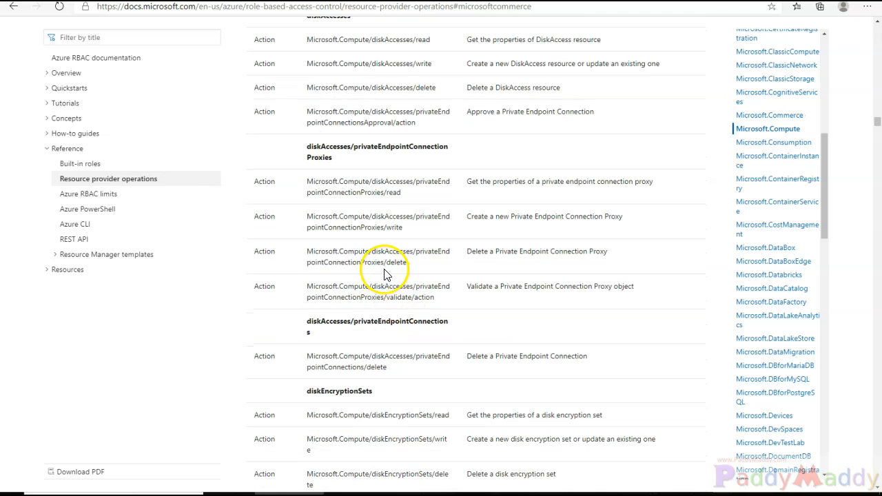
{"action": "scroll", "coordinate": [293, 359], "scroll_direction": "down", "scroll_amount": 7}
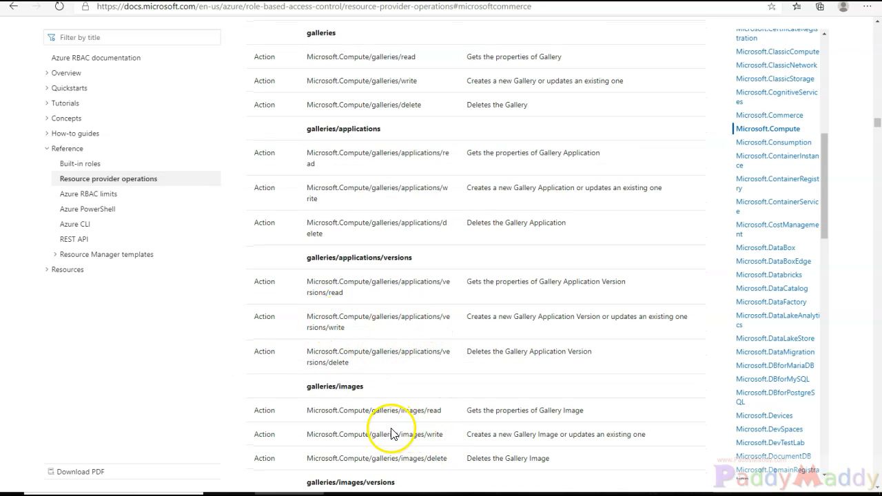
- Examine the galleries/images operations under Microsoft.Compute and note the wildcard operation Microsoft.Compute/* in Notepad
{"action": "left_click_drag", "start_coordinate": [395, 412], "coordinate": [426, 412]}
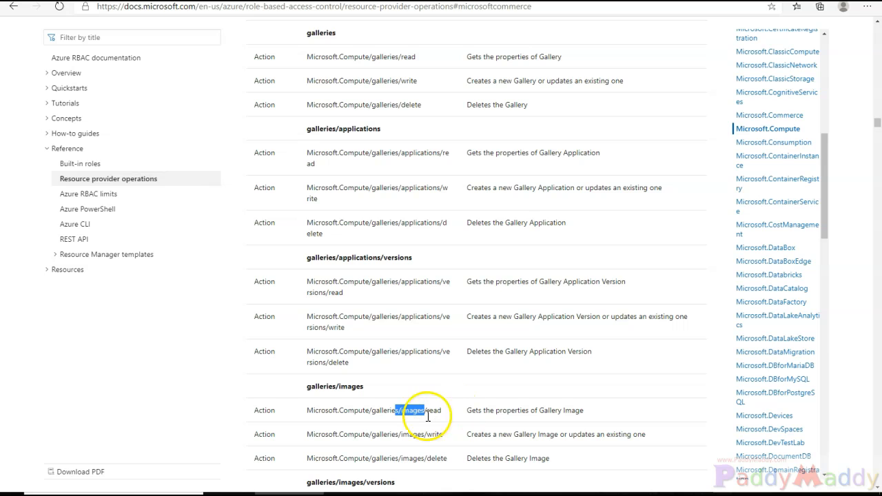
{"action": "left_click_drag", "start_coordinate": [373, 458], "coordinate": [434, 458]}
{"action": "scroll", "coordinate": [421, 348], "scroll_direction": "down", "scroll_amount": 3}
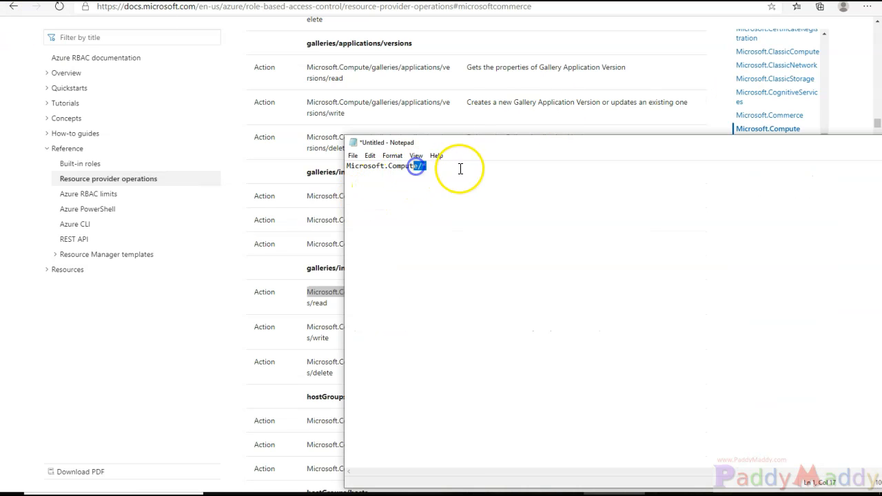
{"action": "left_click_drag", "start_coordinate": [459, 167], "coordinate": [315, 172]}
{"action": "left_click", "coordinate": [331, 298]}
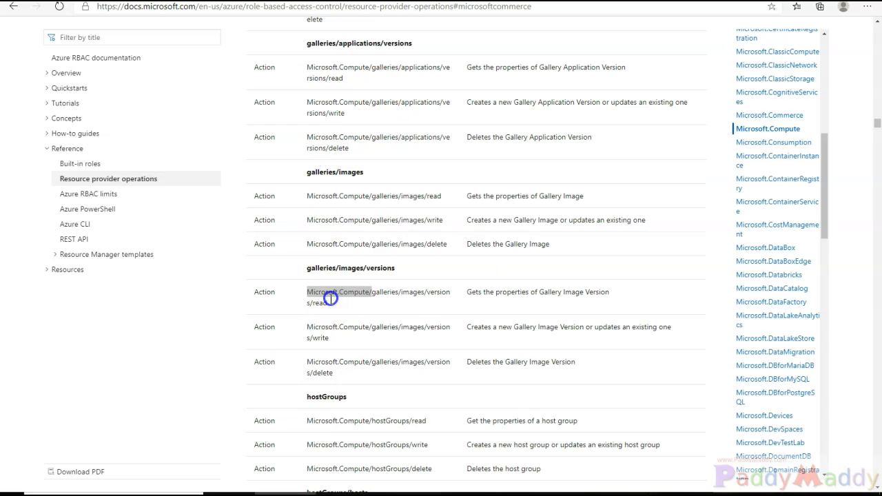
- Review the read, write and delete operations for availabilitySets and the disk resources under Microsoft.Compute
{"action": "scroll", "coordinate": [331, 299], "scroll_direction": "down", "scroll_amount": 4}
{"action": "scroll", "coordinate": [374, 345], "scroll_direction": "up", "scroll_amount": 9}
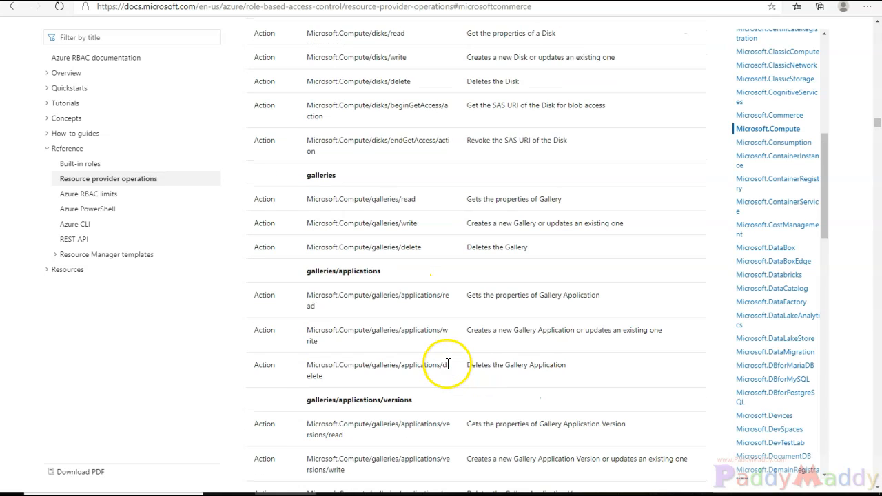
{"action": "scroll", "coordinate": [448, 365], "scroll_direction": "up", "scroll_amount": 8}
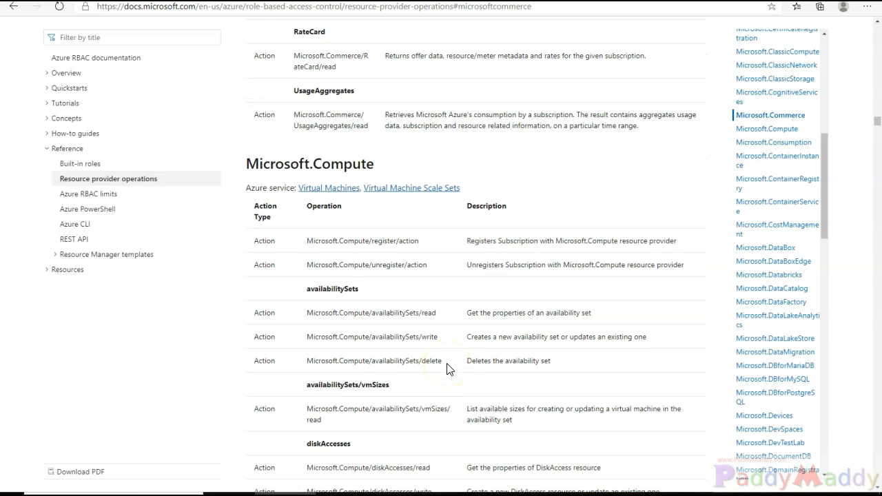
{"action": "scroll", "coordinate": [447, 369], "scroll_direction": "down", "scroll_amount": 1}
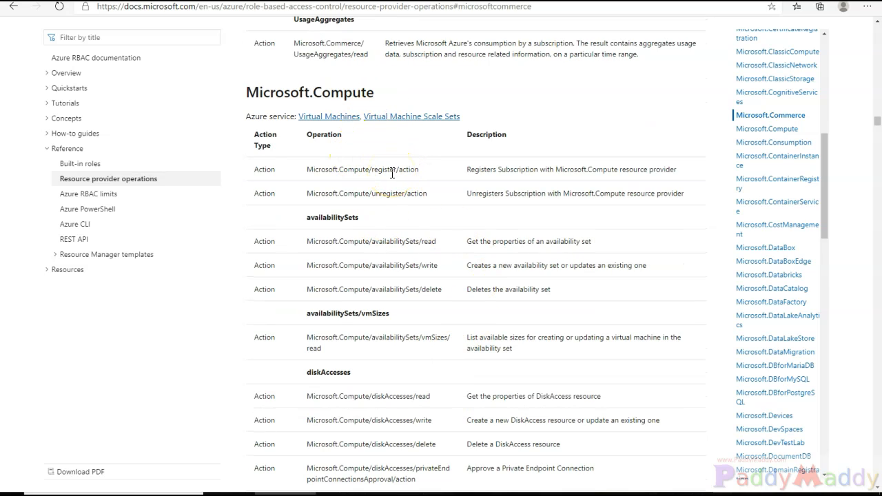
{"action": "left_click_drag", "start_coordinate": [306, 218], "coordinate": [332, 219]}
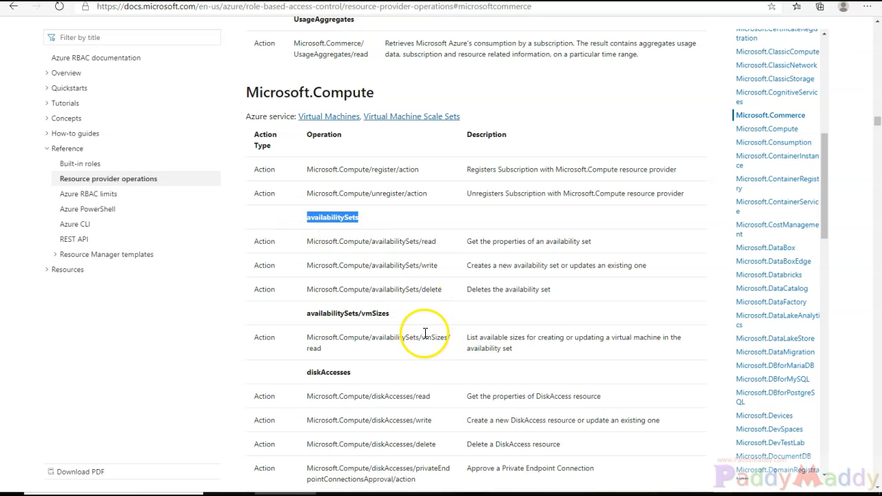
{"action": "left_click_drag", "start_coordinate": [418, 241], "coordinate": [463, 243]}
{"action": "left_click_drag", "start_coordinate": [419, 266], "coordinate": [451, 265]}
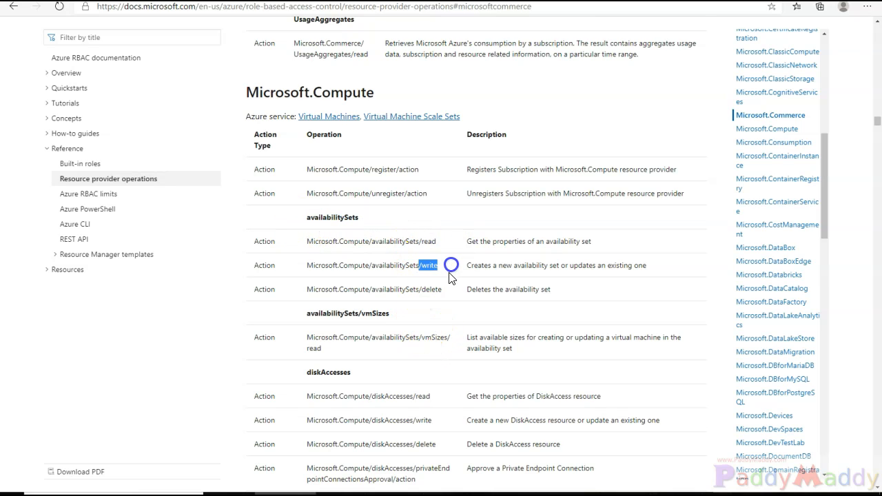
{"action": "left_click", "coordinate": [456, 287]}
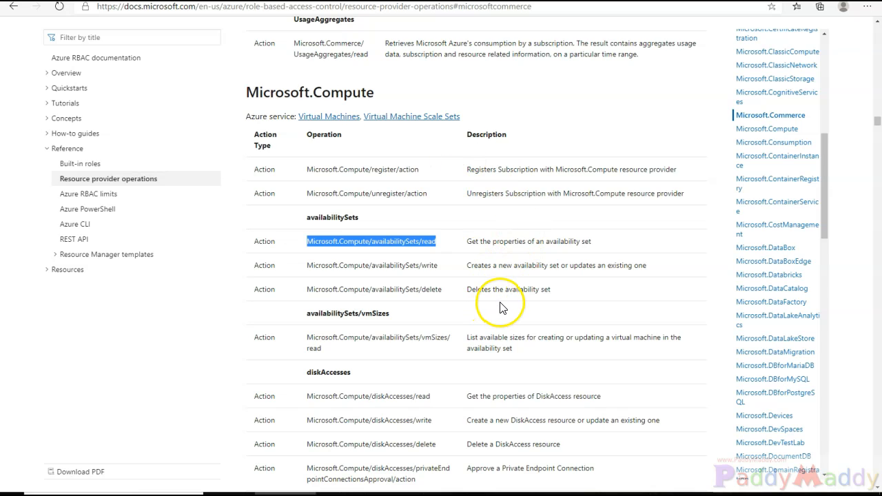
{"action": "scroll", "coordinate": [502, 308], "scroll_direction": "down", "scroll_amount": 8}
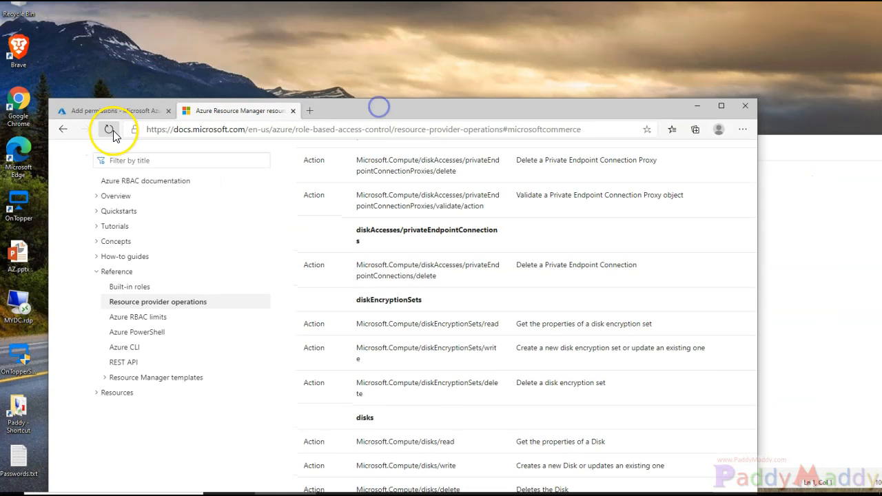
- Switch back to the Azure portal and close the Add permissions pane without adding any permission
{"action": "left_click", "coordinate": [100, 112]}
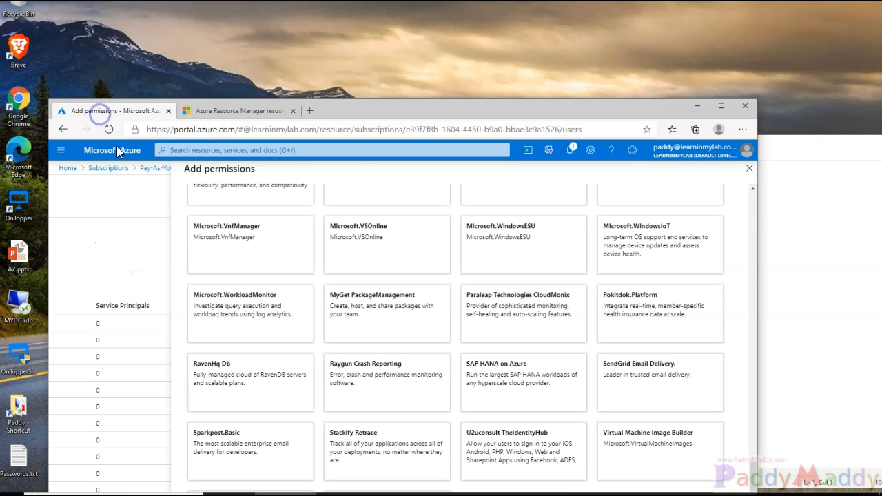
{"action": "double_click", "coordinate": [433, 114]}
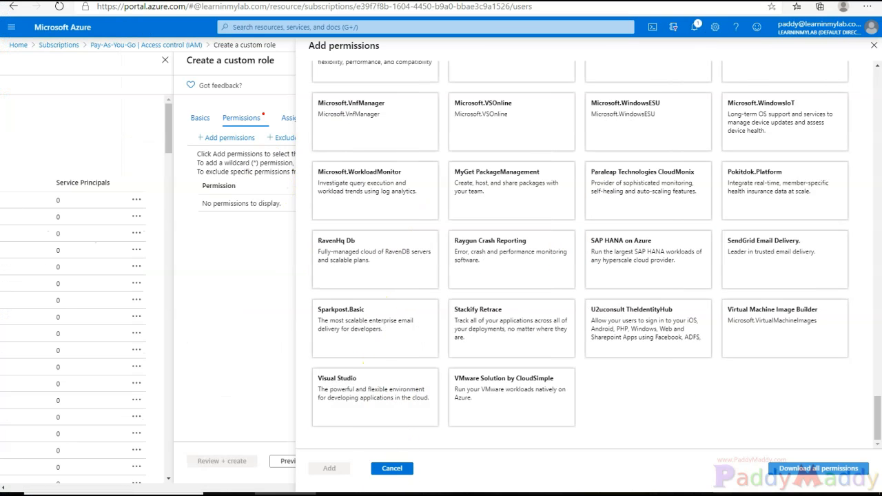
{"action": "left_click", "coordinate": [875, 45]}
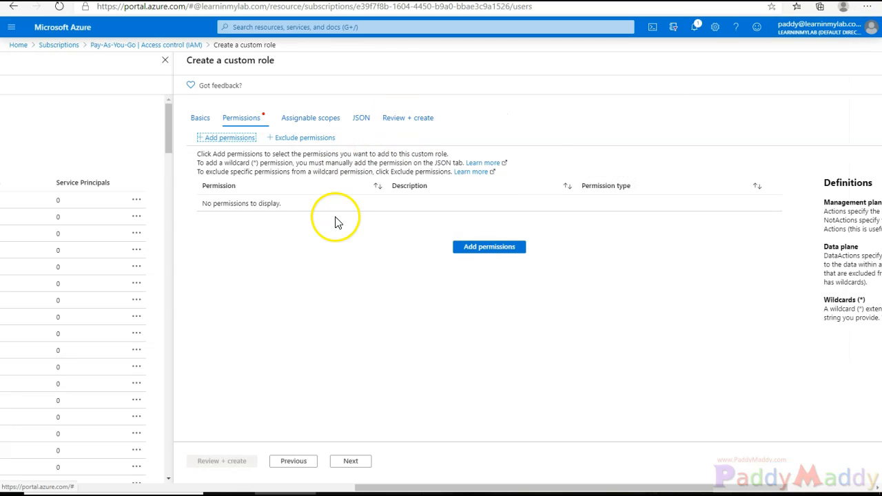
- Start a fresh custom role from the Pay-As-You-Go subscription's access control
{"action": "left_click_drag", "start_coordinate": [377, 485], "coordinate": [65, 491]}
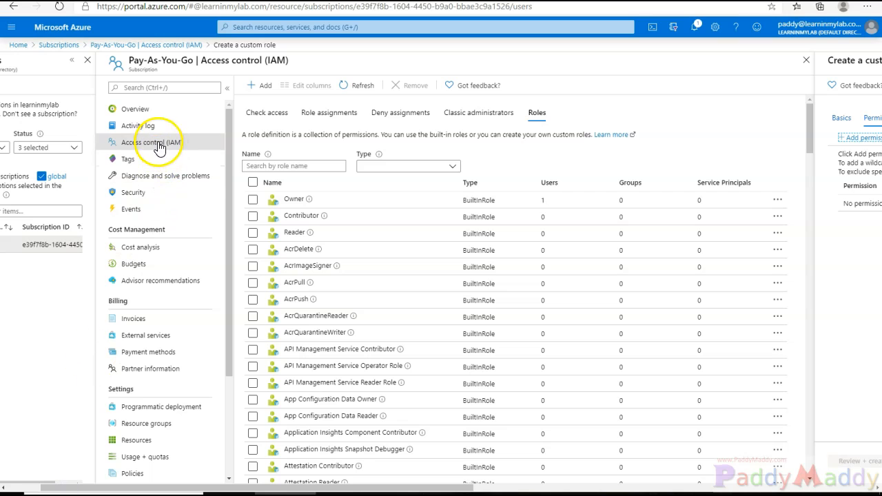
{"action": "left_click", "coordinate": [157, 141]}
{"action": "left_click_drag", "start_coordinate": [339, 491], "coordinate": [349, 491]}
{"action": "left_click", "coordinate": [515, 112]}
{"action": "left_click", "coordinate": [235, 87]}
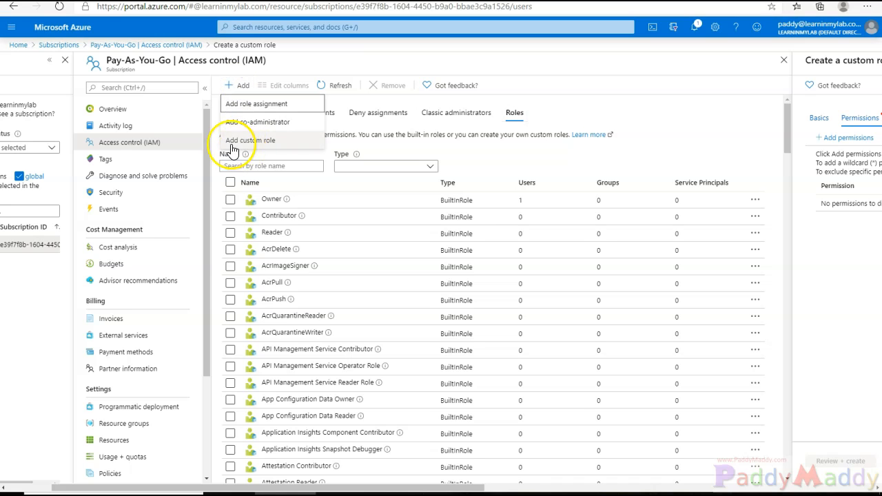
{"action": "left_click", "coordinate": [248, 142]}
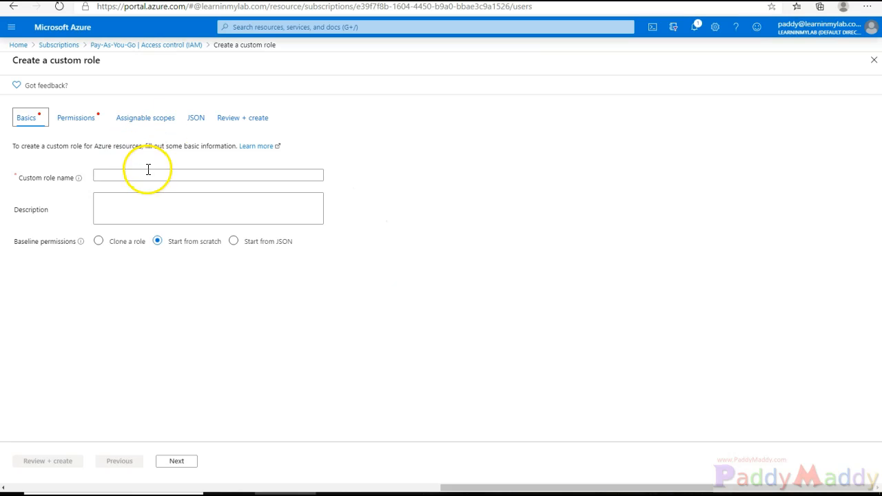
- Name the custom role VM SQL Admin and enter the description "This Group grants Full access to VM and SQL"
{"action": "left_click", "coordinate": [128, 176]}
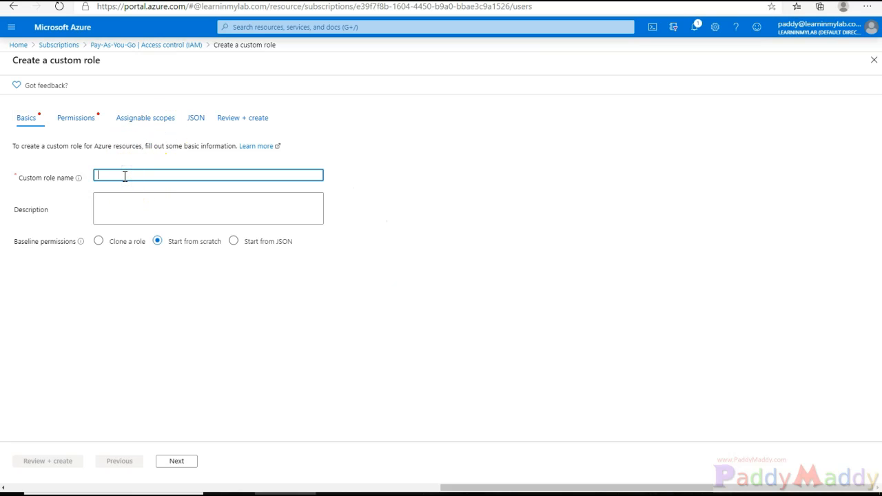
{"action": "left_click_drag", "start_coordinate": [560, 484], "coordinate": [168, 473]}
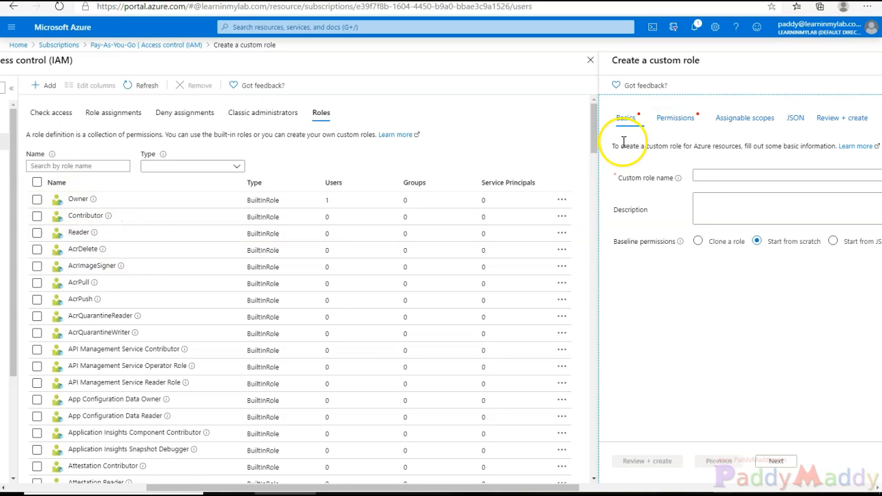
{"action": "left_click", "coordinate": [704, 172]}
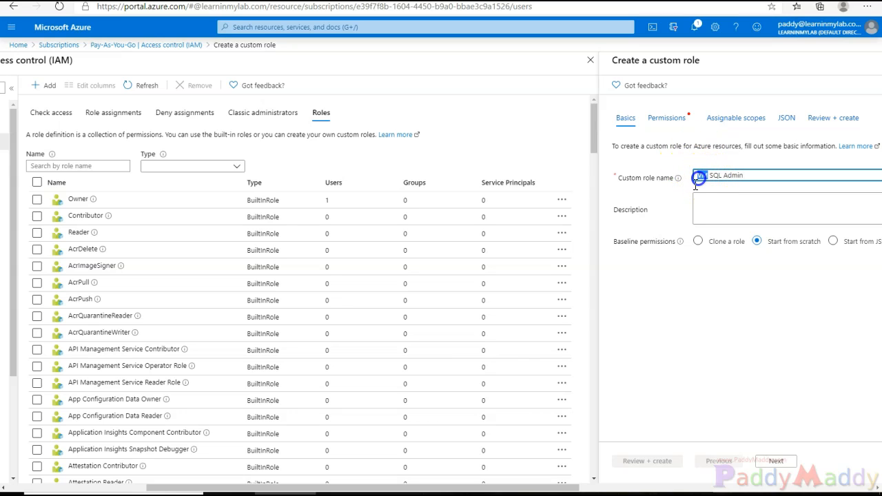
{"action": "left_click", "coordinate": [731, 208]}
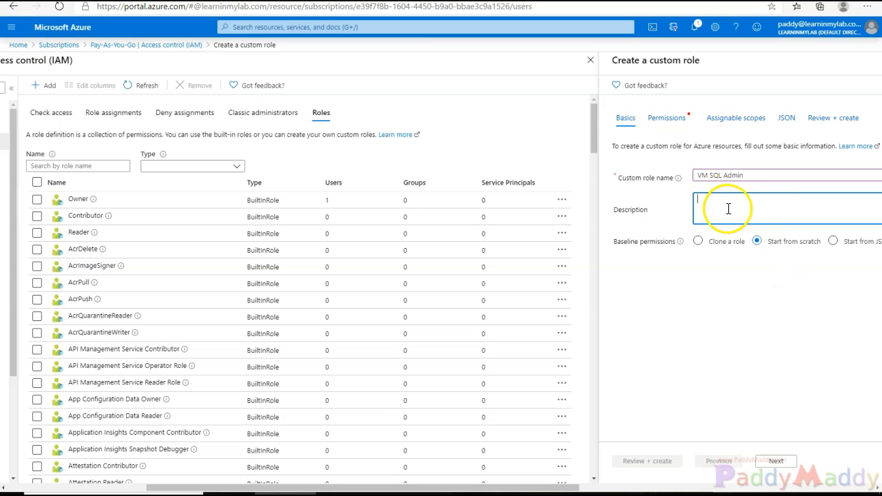
{"action": "mouse_move", "coordinate": [95, 202]}
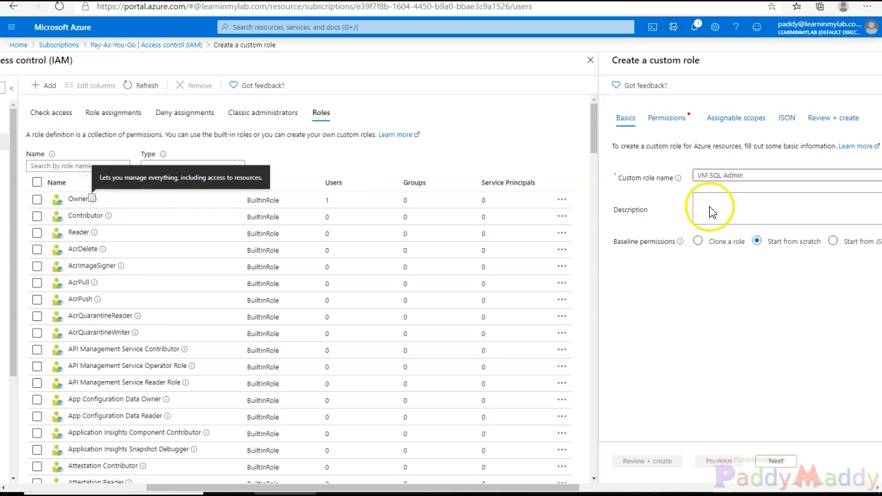
{"action": "left_click_drag", "start_coordinate": [726, 172], "coordinate": [757, 174]}
{"action": "left_click", "coordinate": [763, 175]}
{"action": "left_click", "coordinate": [729, 205]}
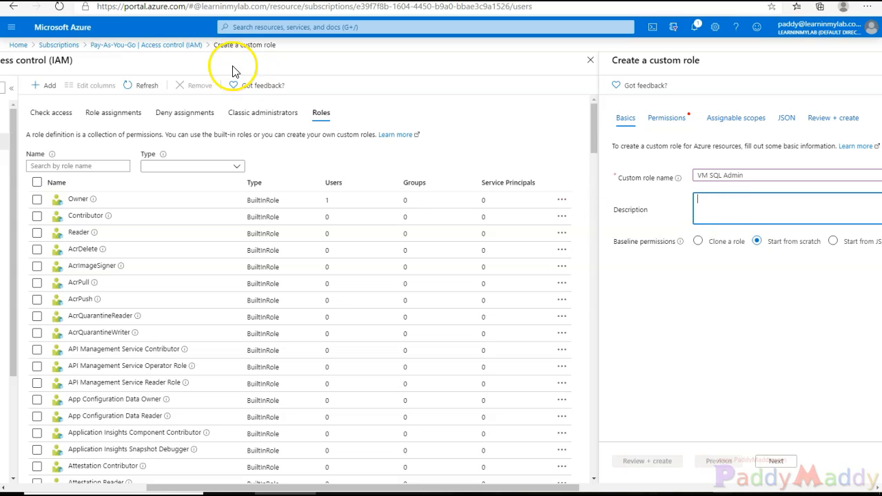
{"action": "type", "text": "This Group grants Full access to VM and SQL"}
{"action": "left_click_drag", "start_coordinate": [560, 492], "coordinate": [703, 492]}
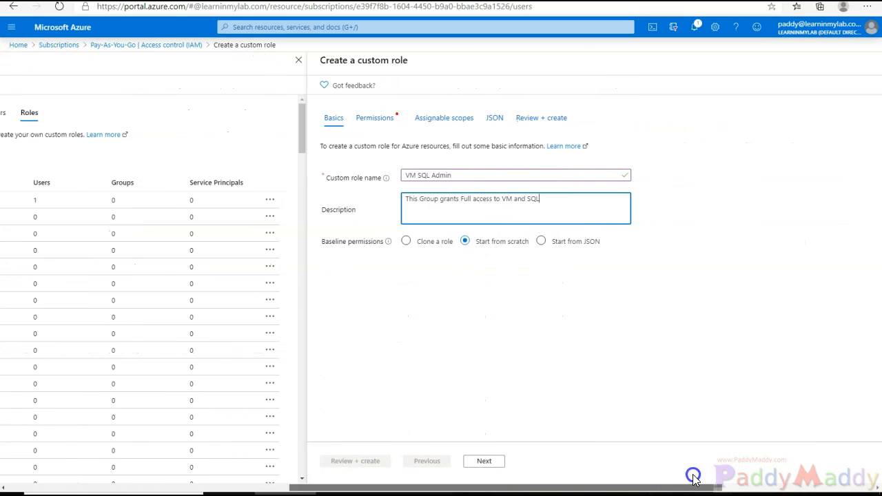
- Try the Clone a role baseline, browse the roles available to clone, and return the baseline permissions to Start from scratch
{"action": "left_click", "coordinate": [419, 249]}
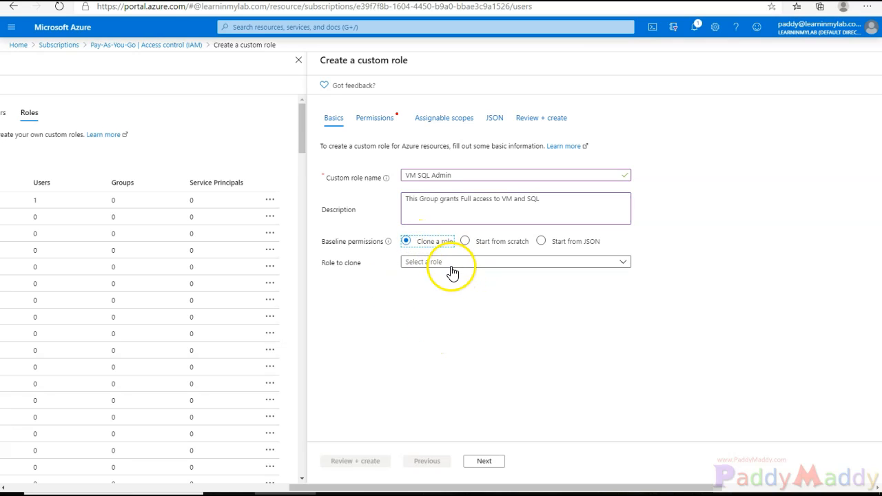
{"action": "left_click", "coordinate": [620, 265]}
{"action": "left_click_drag", "start_coordinate": [626, 285], "coordinate": [608, 432]}
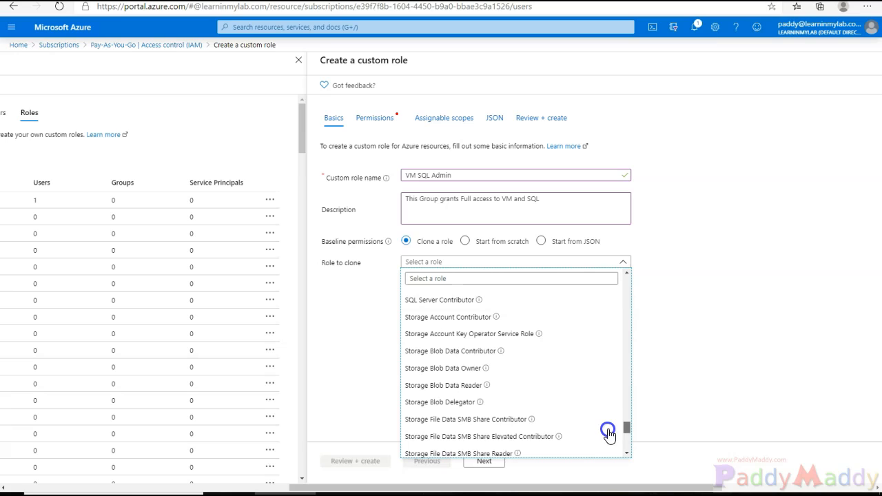
{"action": "left_click", "coordinate": [484, 250]}
{"action": "left_click", "coordinate": [481, 244]}
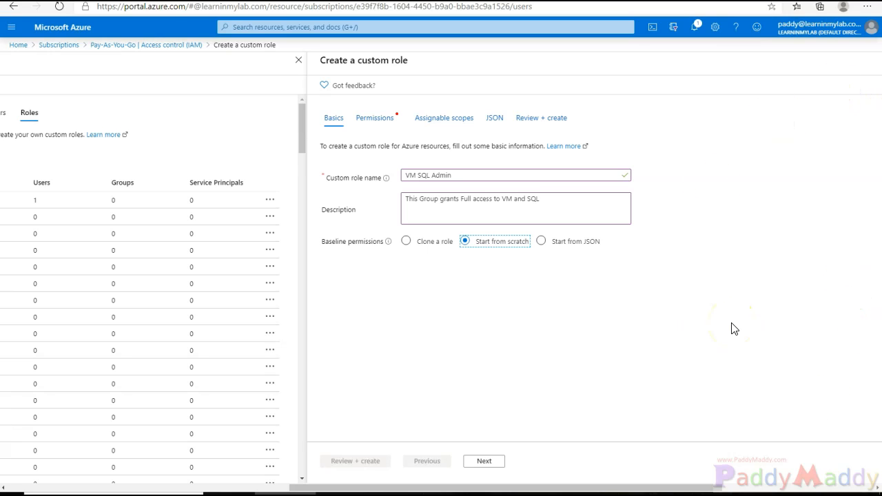
- Try the Start from JSON baseline, check the wildcard note in Notepad, and return the baseline permissions to Start from scratch
{"action": "left_click", "coordinate": [557, 242]}
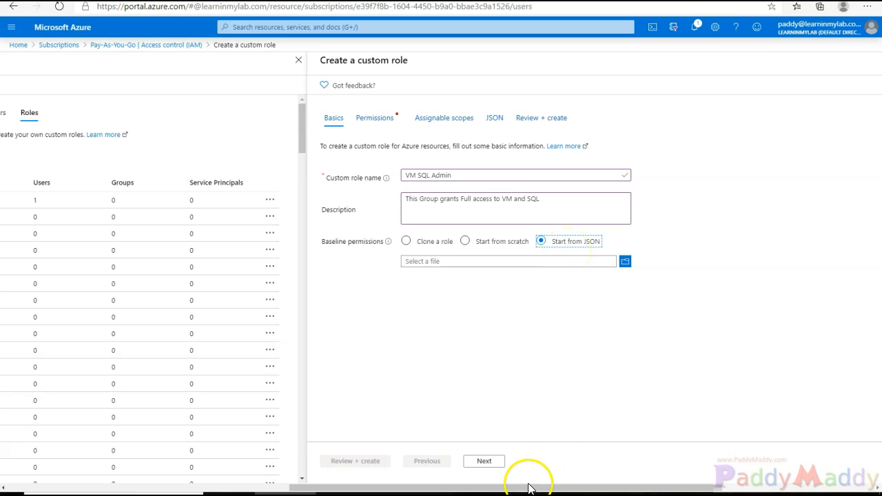
{"action": "left_click", "coordinate": [612, 494]}
{"action": "left_click_drag", "start_coordinate": [446, 181], "coordinate": [482, 172]}
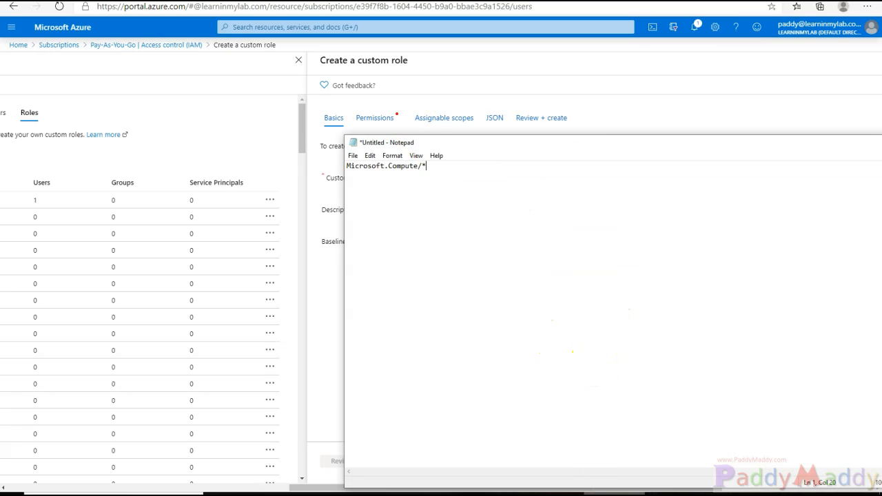
{"action": "left_click", "coordinate": [612, 494]}
{"action": "left_click", "coordinate": [481, 248]}
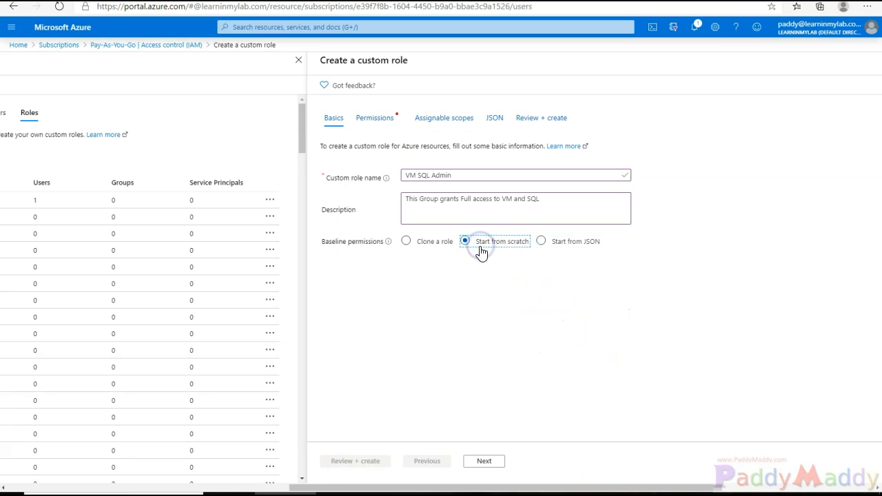
- Review the custom role's permissions page, its assignable subscription scope, and the generated JSON definition
{"action": "left_click", "coordinate": [485, 462]}
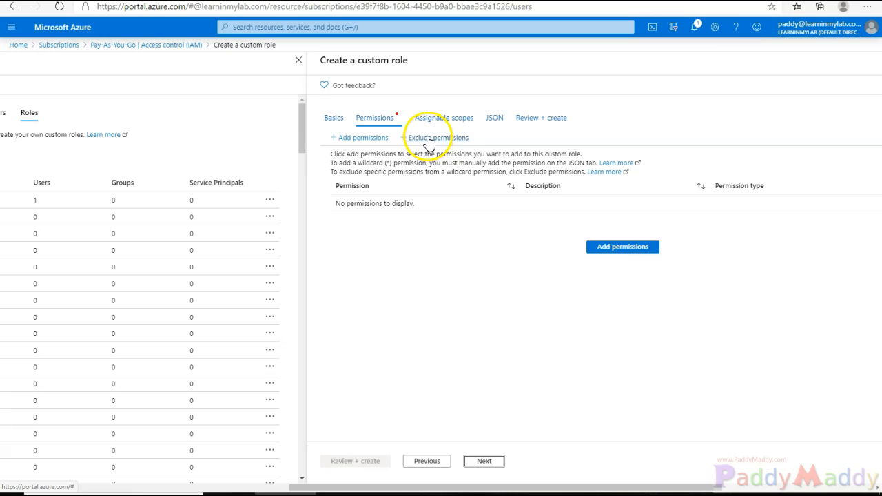
{"action": "left_click", "coordinate": [445, 121]}
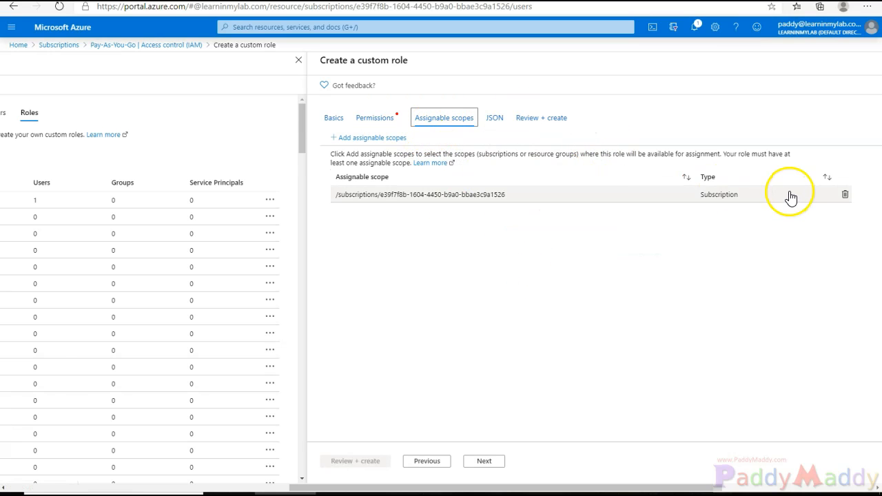
{"action": "left_click_drag", "start_coordinate": [335, 196], "coordinate": [498, 198]}
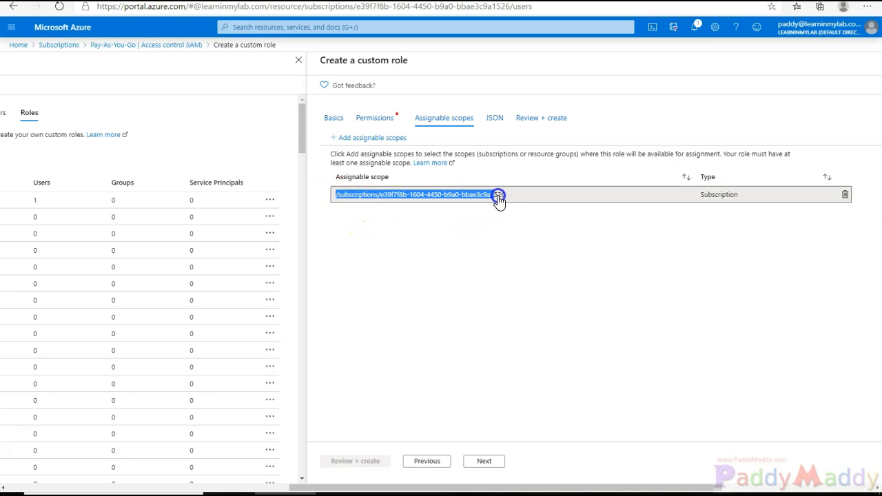
{"action": "left_click", "coordinate": [498, 119]}
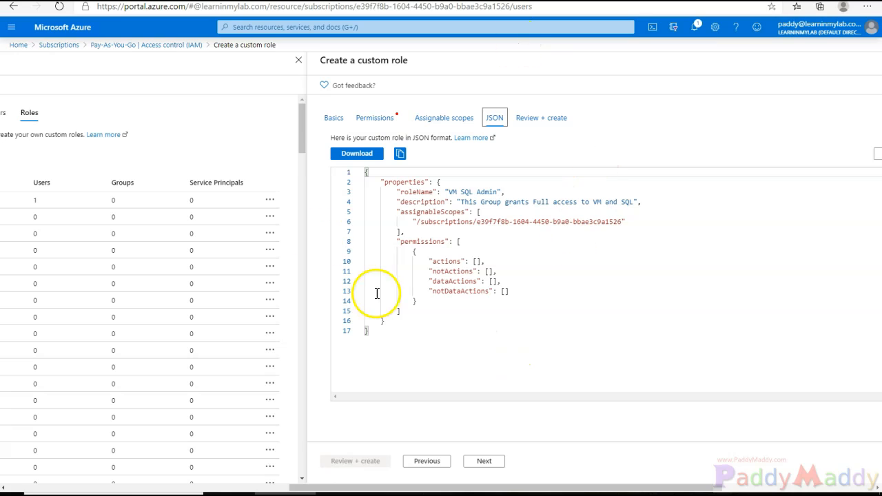
{"action": "left_click_drag", "start_coordinate": [387, 183], "coordinate": [523, 327]}
{"action": "left_click", "coordinate": [558, 348]}
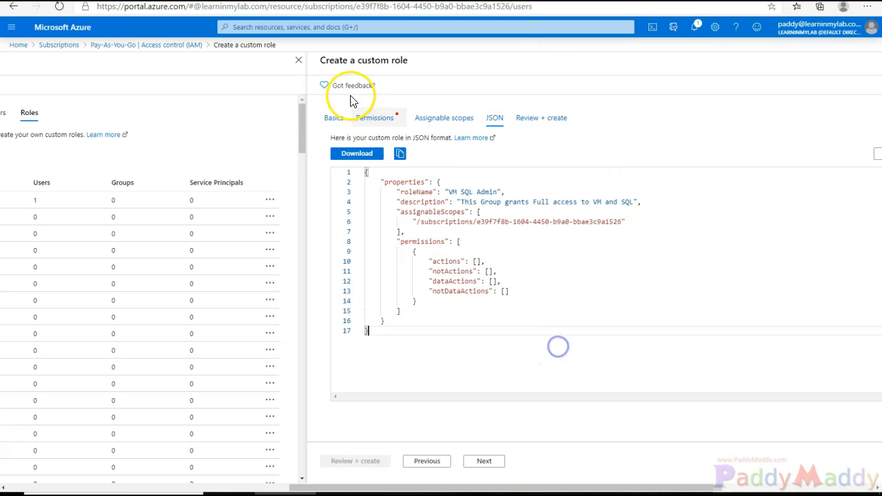
- Compare the permissions page with the JSON definition, and examine the role name, description, assignable scope and permissions blocks
{"action": "left_click", "coordinate": [375, 118]}
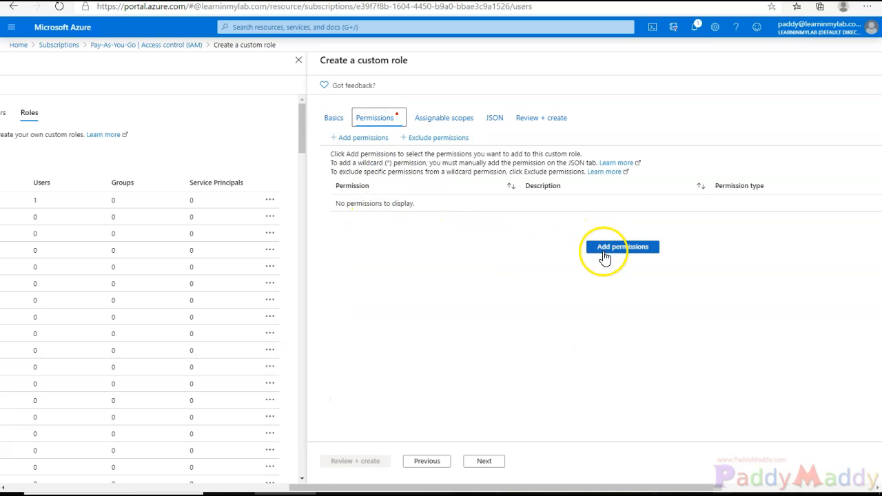
{"action": "left_click", "coordinate": [493, 119]}
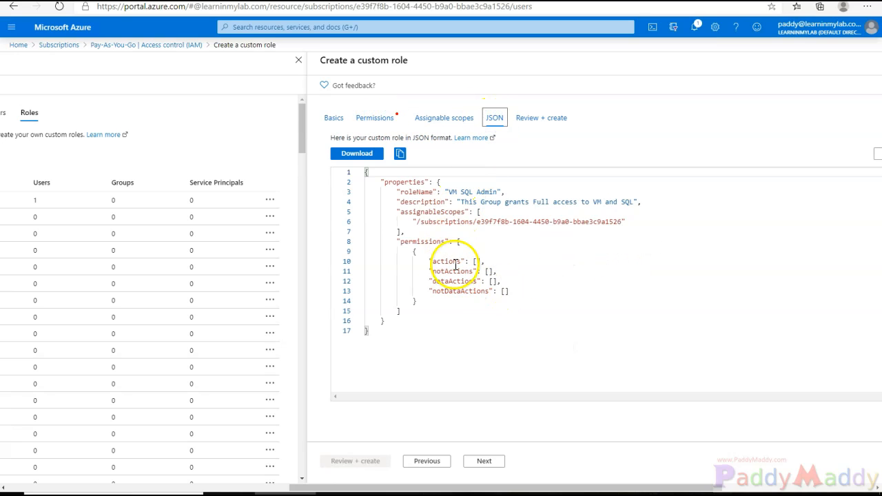
{"action": "left_click", "coordinate": [422, 222]}
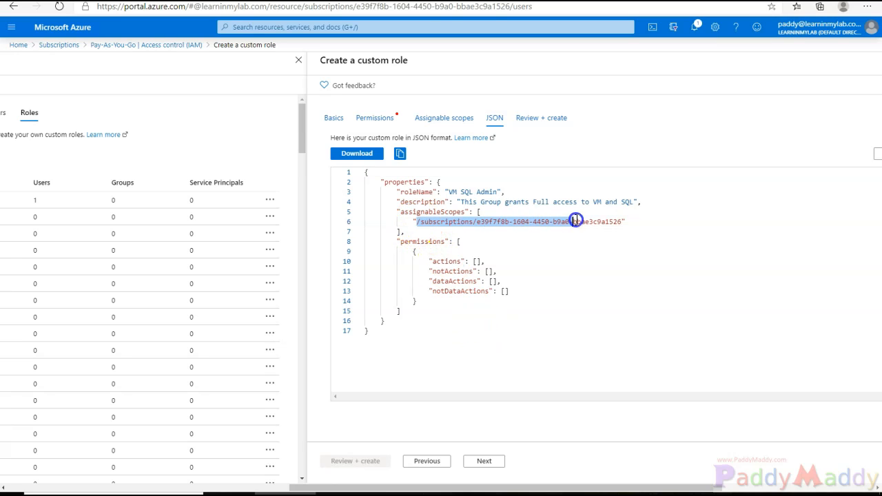
{"action": "triple_click", "coordinate": [458, 223]}
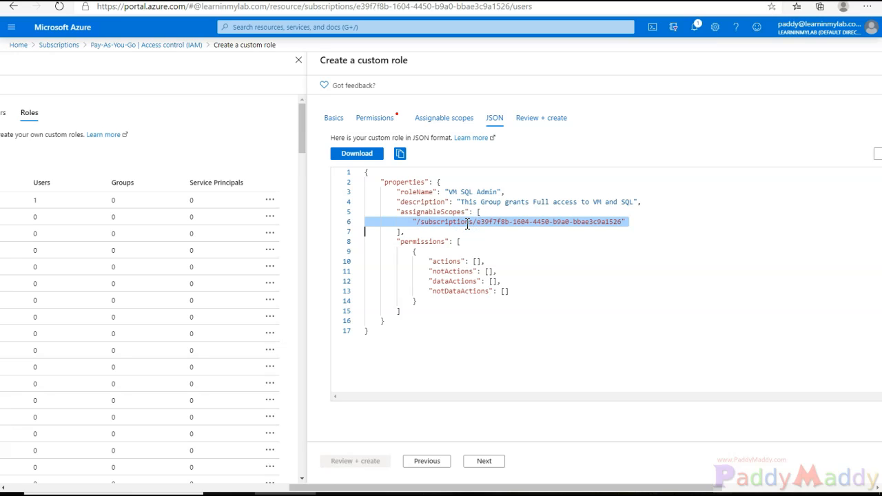
{"action": "left_click_drag", "start_coordinate": [449, 192], "coordinate": [478, 192]}
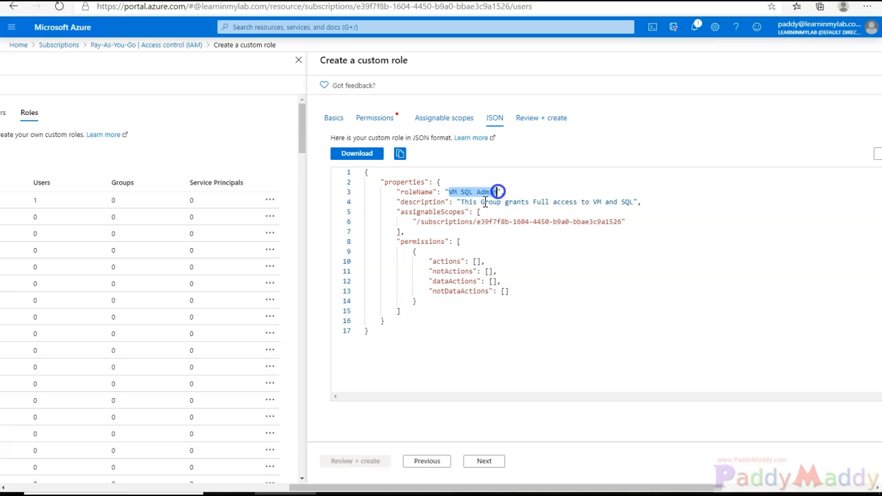
{"action": "left_click_drag", "start_coordinate": [462, 202], "coordinate": [532, 199]}
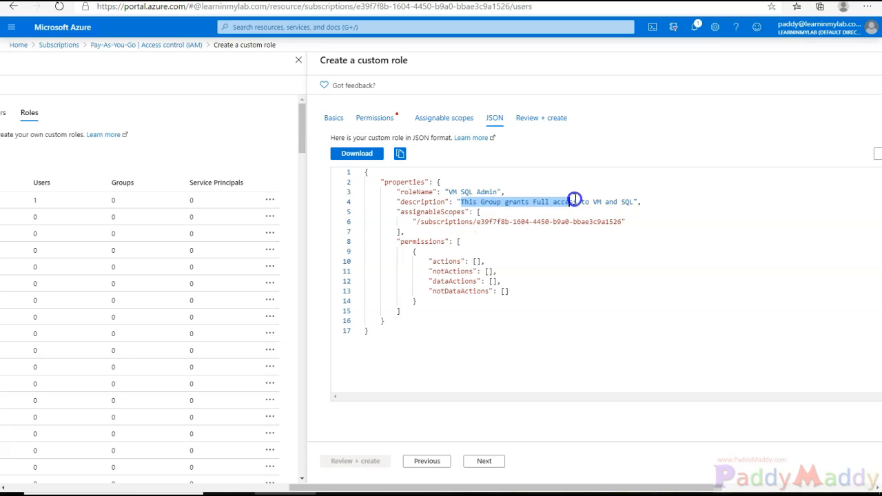
{"action": "left_click_drag", "start_coordinate": [632, 202], "coordinate": [636, 202]}
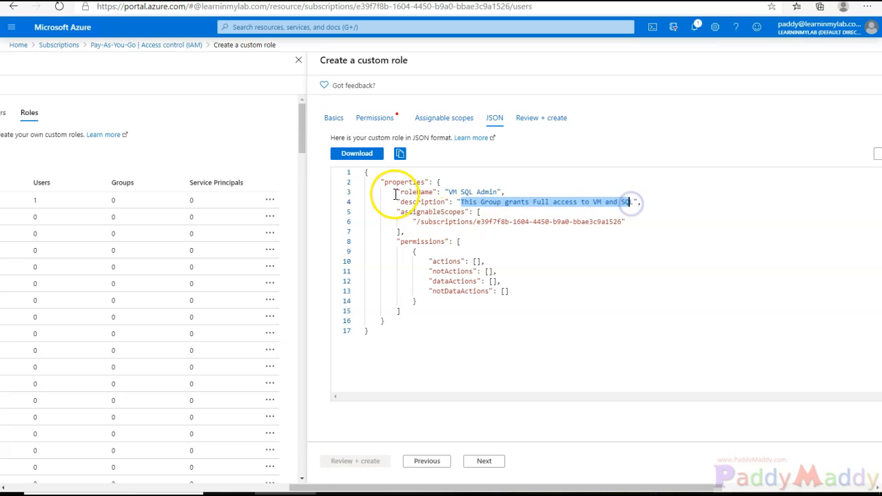
{"action": "left_click_drag", "start_coordinate": [381, 182], "coordinate": [423, 331]}
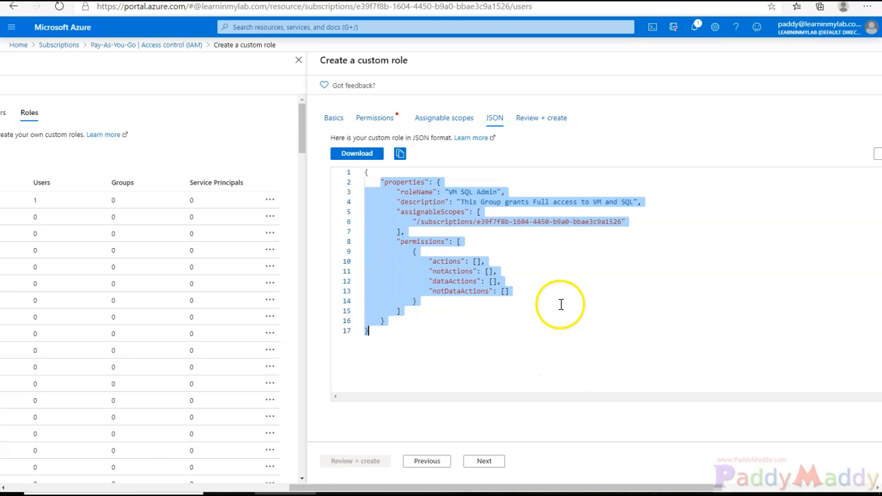
{"action": "left_click", "coordinate": [384, 363]}
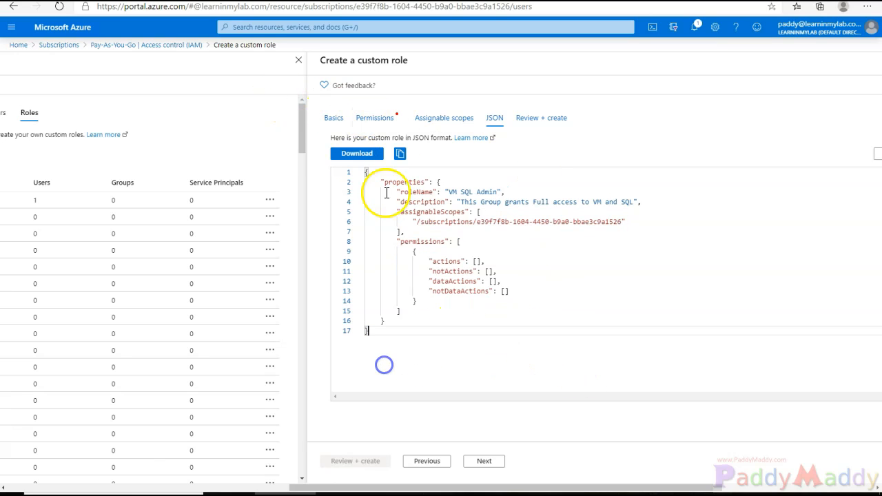
- Search the permissions to add for "vm" and add all the matching Microsoft Compute actions to the custom role
{"action": "left_click", "coordinate": [375, 117]}
{"action": "left_click", "coordinate": [601, 247]}
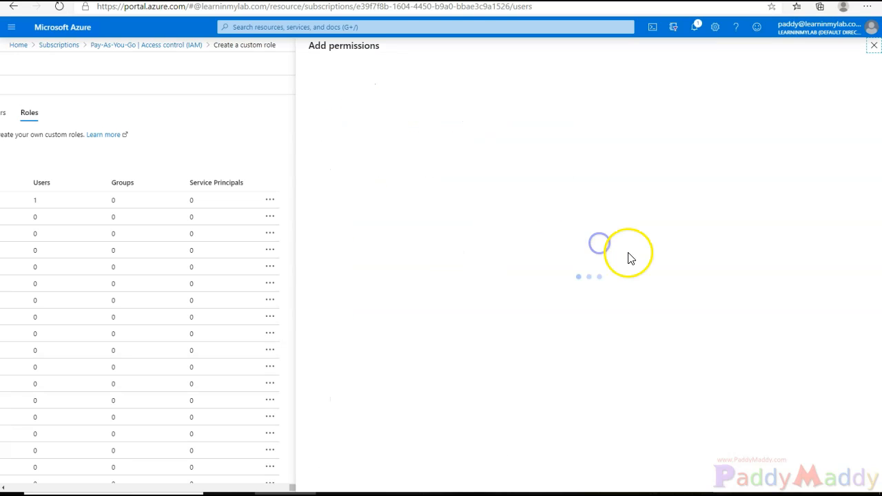
{"action": "left_click", "coordinate": [453, 97]}
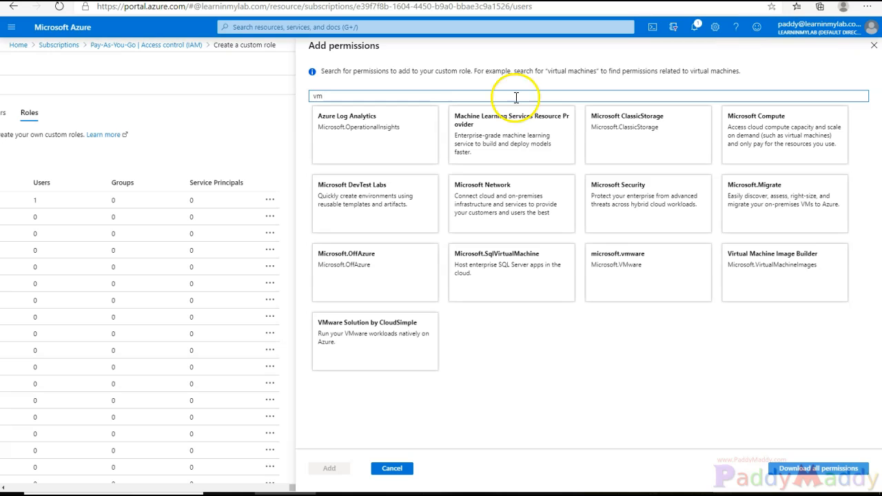
{"action": "left_click", "coordinate": [773, 132]}
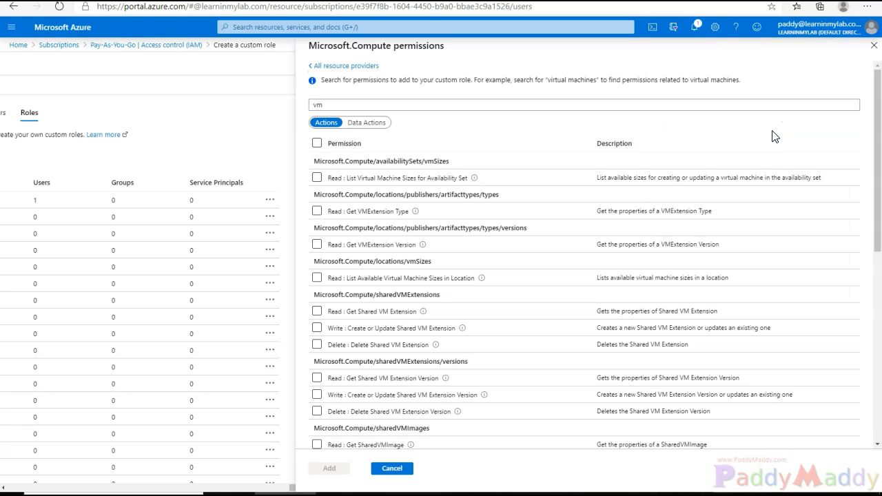
{"action": "left_click", "coordinate": [317, 144]}
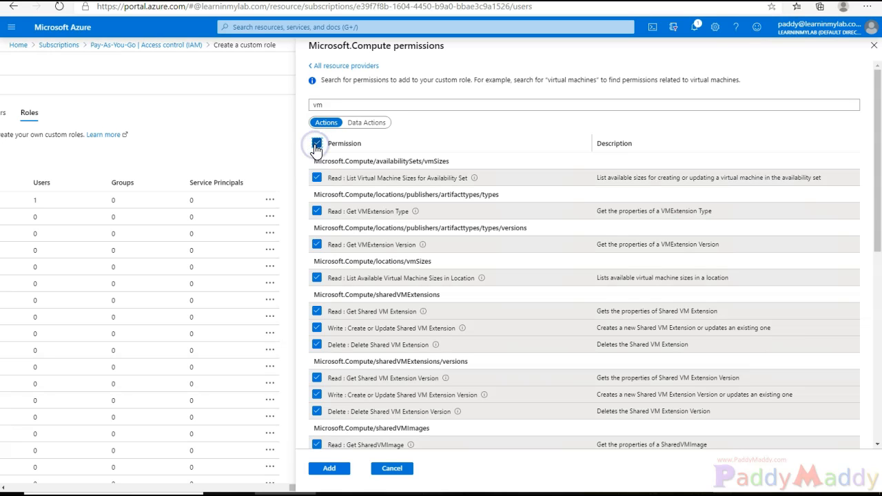
{"action": "left_click", "coordinate": [330, 469]}
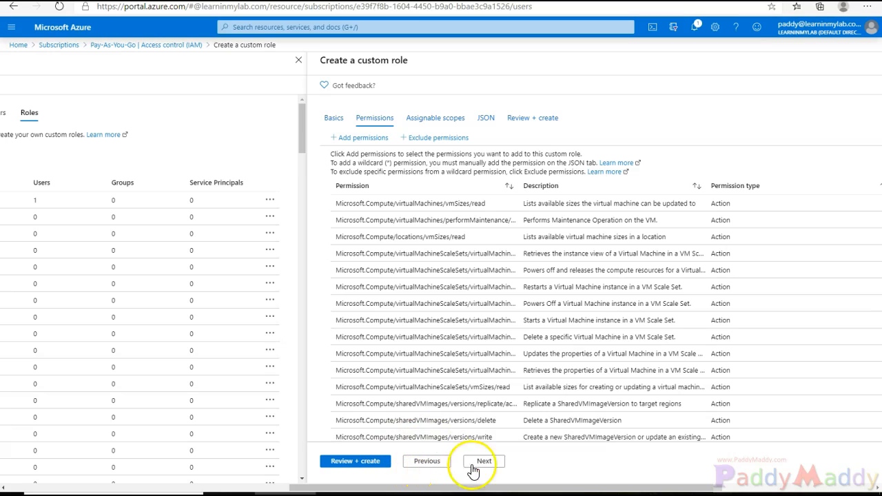
- Search for further permissions with "sql" and look through the Microsoft SQL Database provider's actions
{"action": "left_click", "coordinate": [370, 140]}
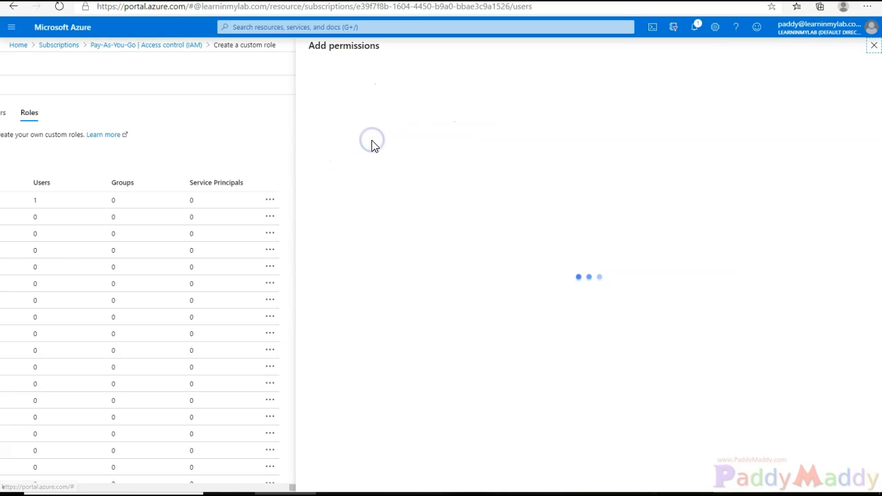
{"action": "type", "text": "sql"}
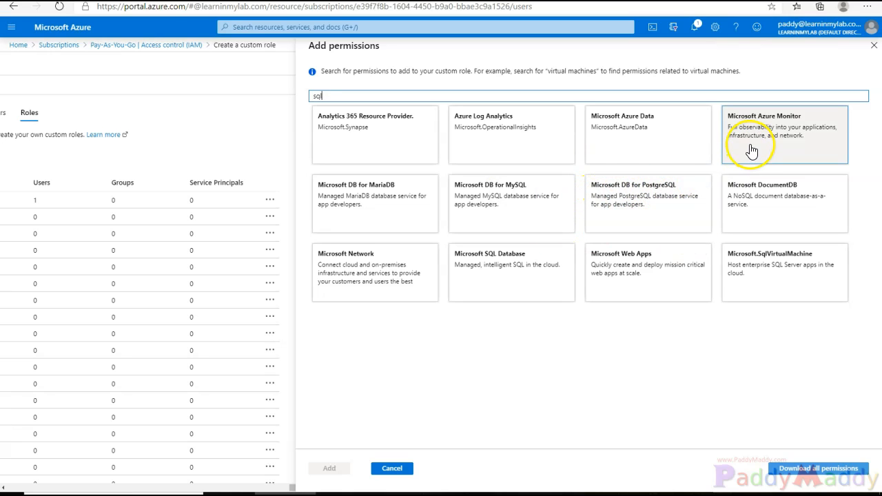
{"action": "left_click", "coordinate": [497, 280]}
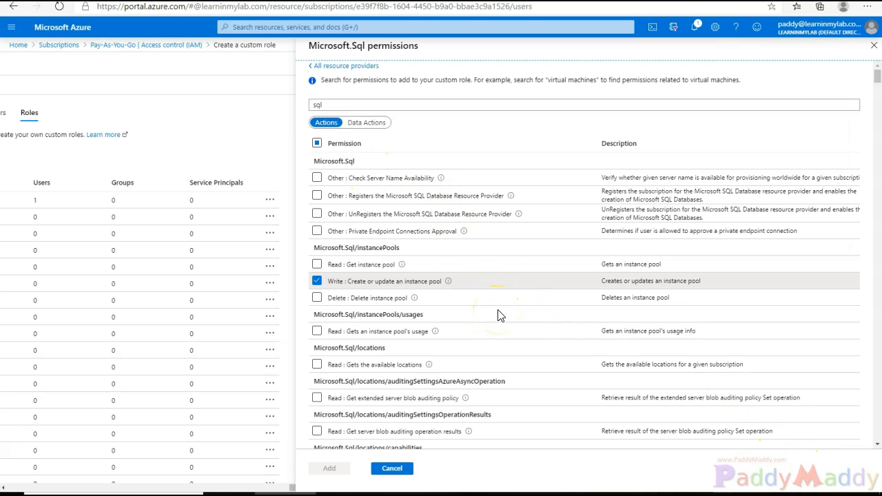
{"action": "scroll", "coordinate": [587, 383], "scroll_direction": "down", "scroll_amount": 4}
{"action": "scroll", "coordinate": [589, 385], "scroll_direction": "down", "scroll_amount": 2}
{"action": "scroll", "coordinate": [570, 396], "scroll_direction": "up", "scroll_amount": 7}
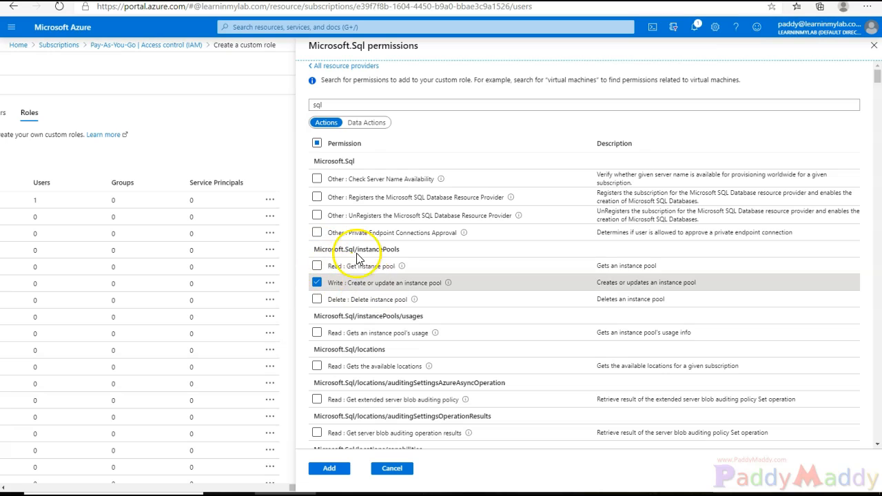
- Select all the listed Microsoft.Sql actions, including Read : Get instance pool, and add them to the custom role
{"action": "left_click", "coordinate": [317, 144]}
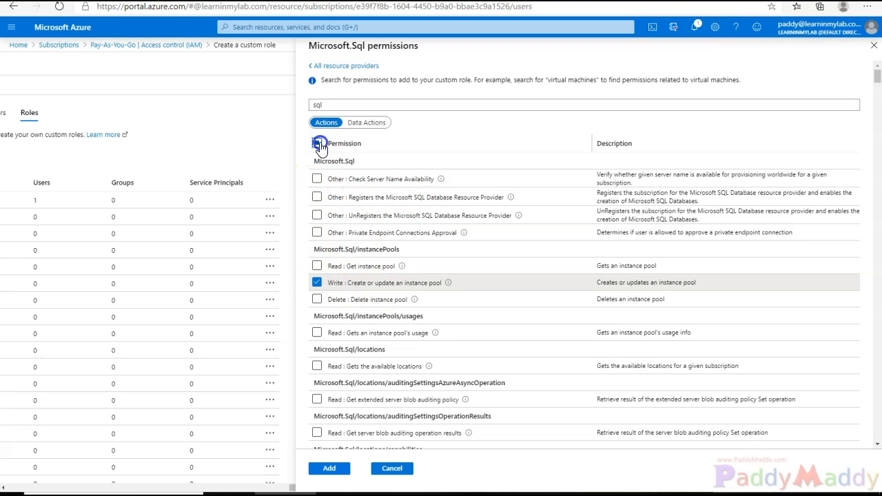
{"action": "left_click", "coordinate": [316, 143]}
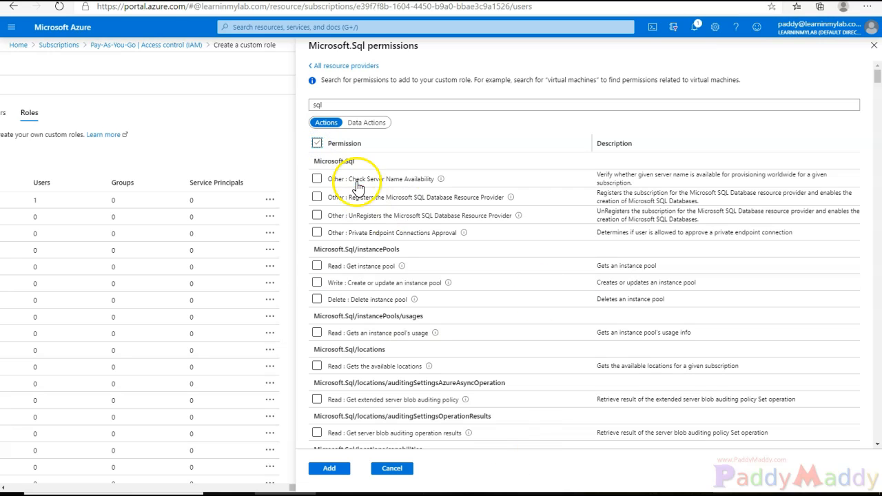
{"action": "left_click", "coordinate": [316, 267]}
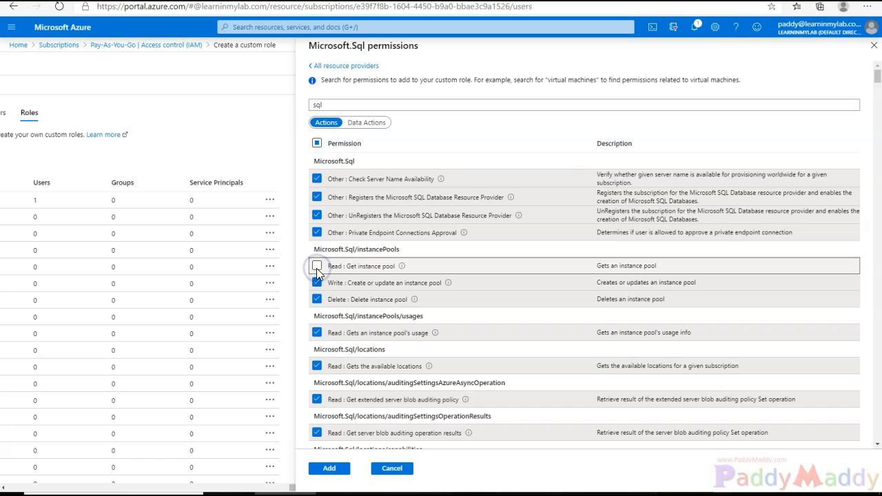
{"action": "left_click", "coordinate": [316, 267]}
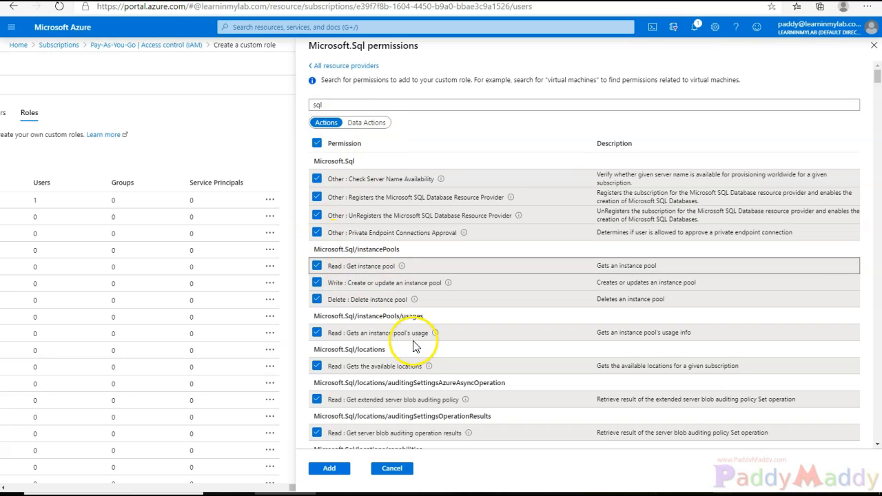
{"action": "scroll", "coordinate": [441, 364], "scroll_direction": "down", "scroll_amount": 5}
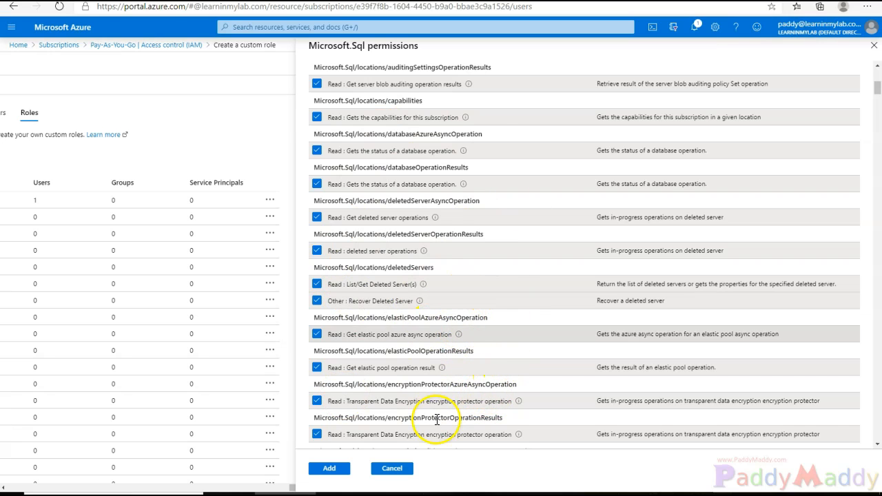
{"action": "scroll", "coordinate": [452, 384], "scroll_direction": "up", "scroll_amount": 5}
{"action": "left_click", "coordinate": [340, 472]}
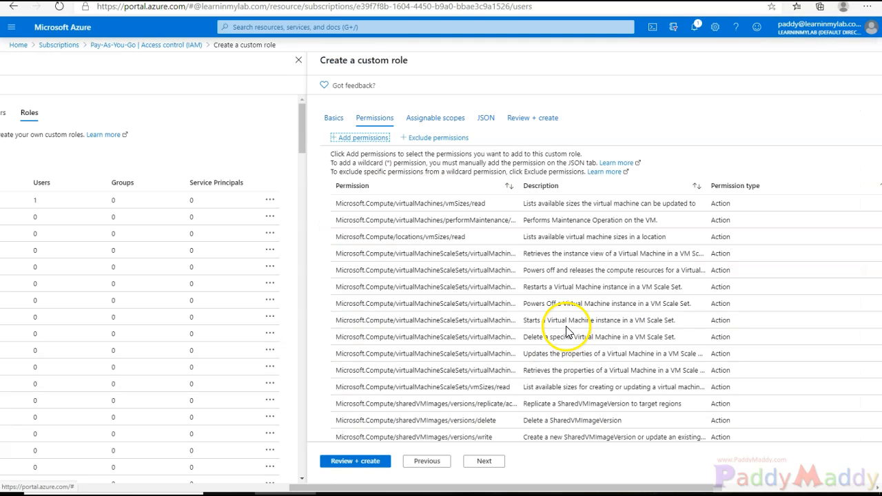
- Review the custom role's combined list of Microsoft.Compute and Microsoft.Sql permissions
{"action": "scroll", "coordinate": [499, 358], "scroll_direction": "down", "scroll_amount": 15}
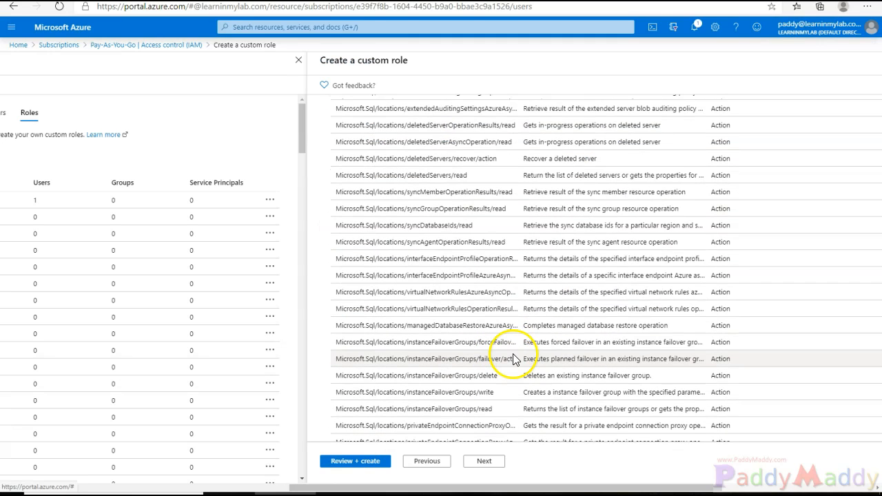
{"action": "left_click_drag", "start_coordinate": [337, 337], "coordinate": [398, 338]}
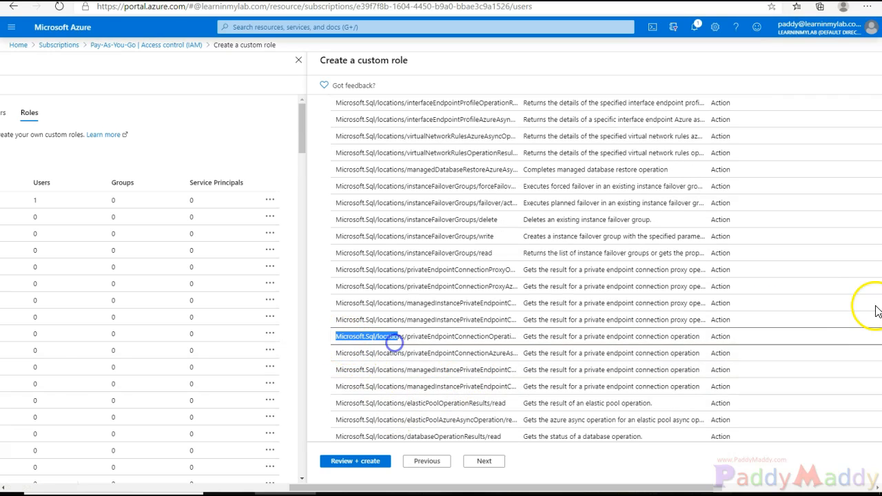
{"action": "left_click", "coordinate": [494, 464]}
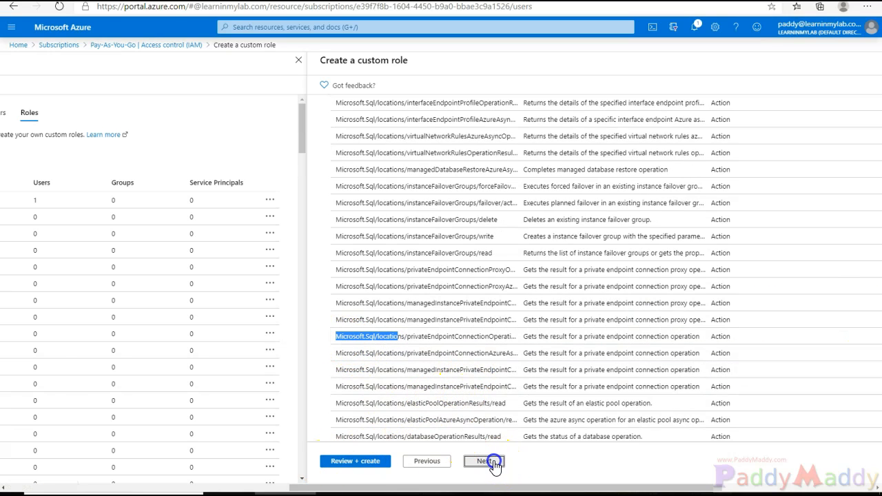
{"action": "scroll", "coordinate": [591, 353], "scroll_direction": "down", "scroll_amount": 10}
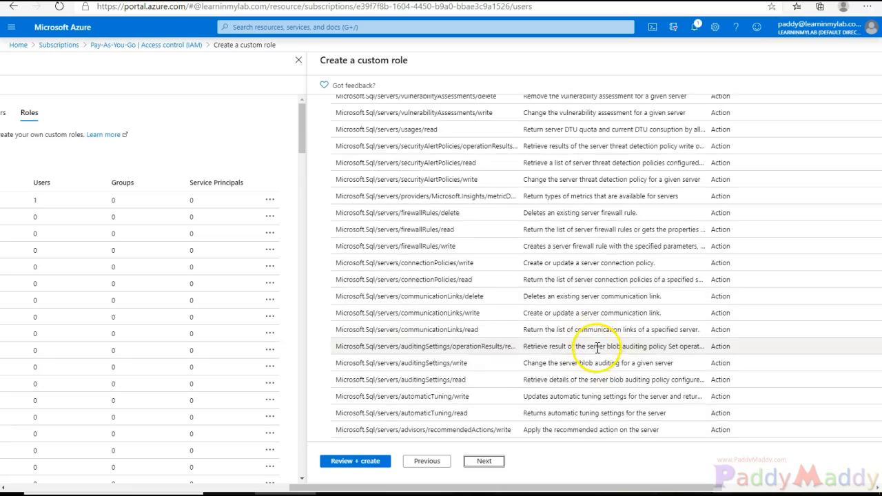
{"action": "scroll", "coordinate": [596, 355], "scroll_direction": "down", "scroll_amount": 10}
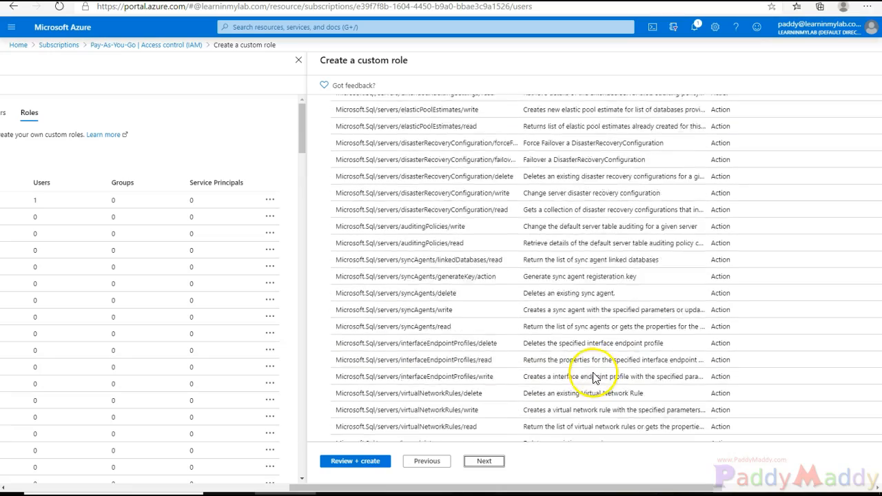
{"action": "scroll", "coordinate": [593, 379], "scroll_direction": "up", "scroll_amount": 20}
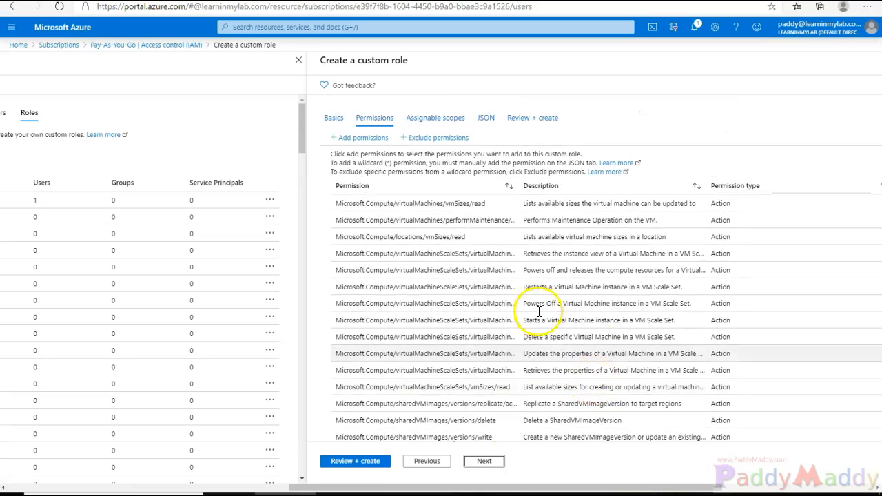
- Check the custom role's assignable scope and look at the subscription and resource groups available as additional scopes, without adding any
{"action": "left_click", "coordinate": [483, 462]}
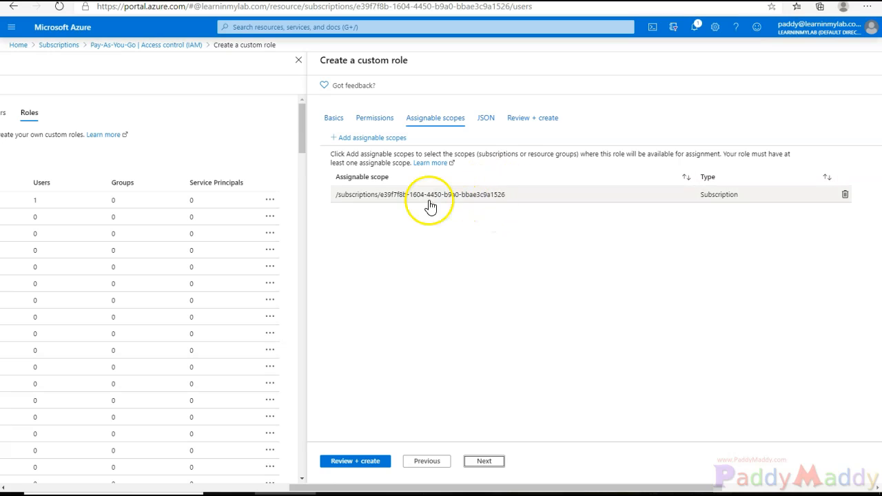
{"action": "left_click_drag", "start_coordinate": [336, 205], "coordinate": [511, 209]}
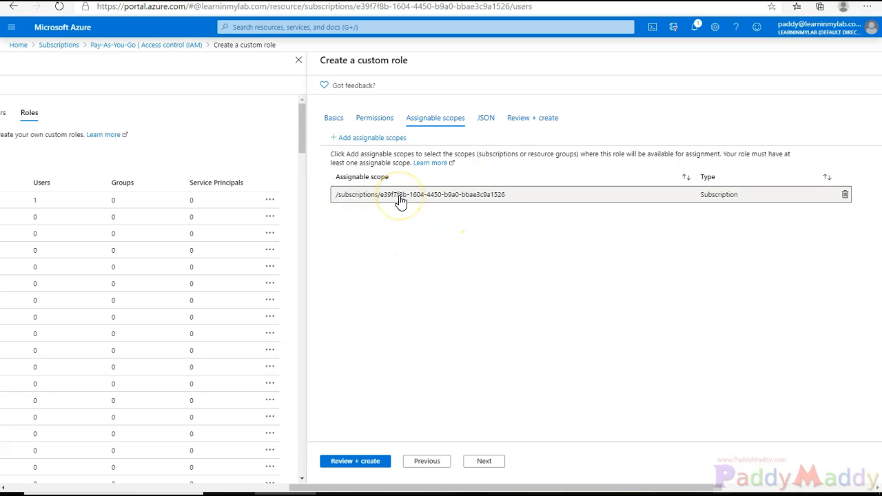
{"action": "left_click", "coordinate": [377, 138]}
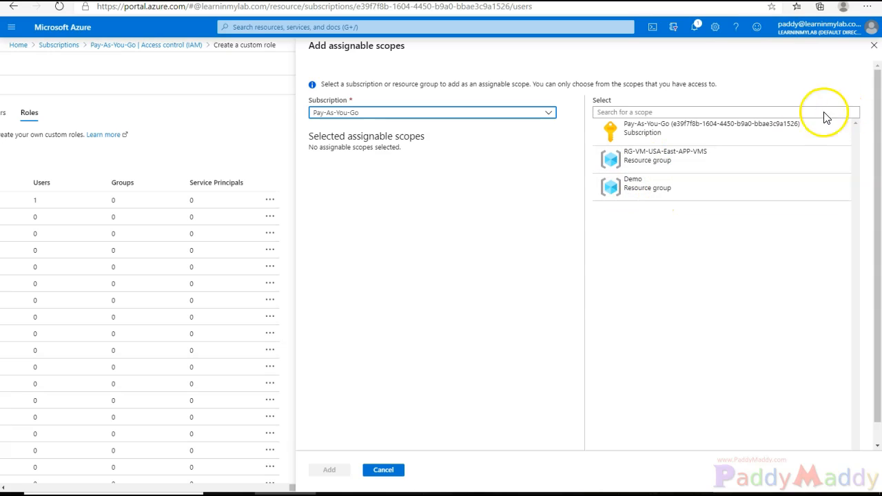
{"action": "left_click", "coordinate": [874, 46]}
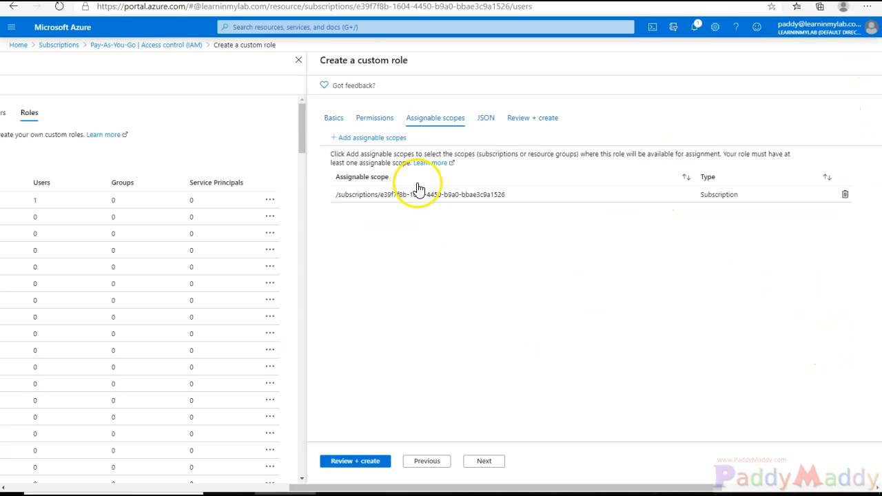
{"action": "left_click_drag", "start_coordinate": [336, 196], "coordinate": [507, 197]}
{"action": "left_click", "coordinate": [532, 307]}
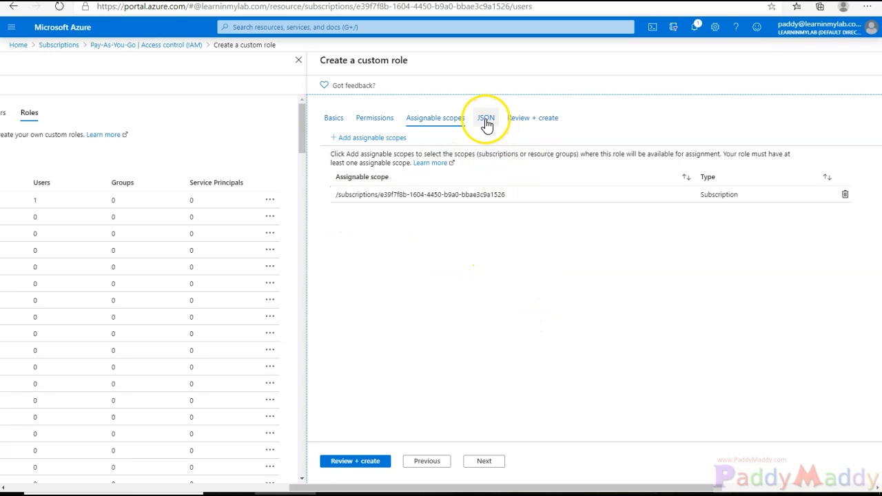
- Examine the custom role's JSON definition, from its name, description and scope through the Microsoft.Compute and Microsoft.Sql actions
{"action": "left_click", "coordinate": [348, 462]}
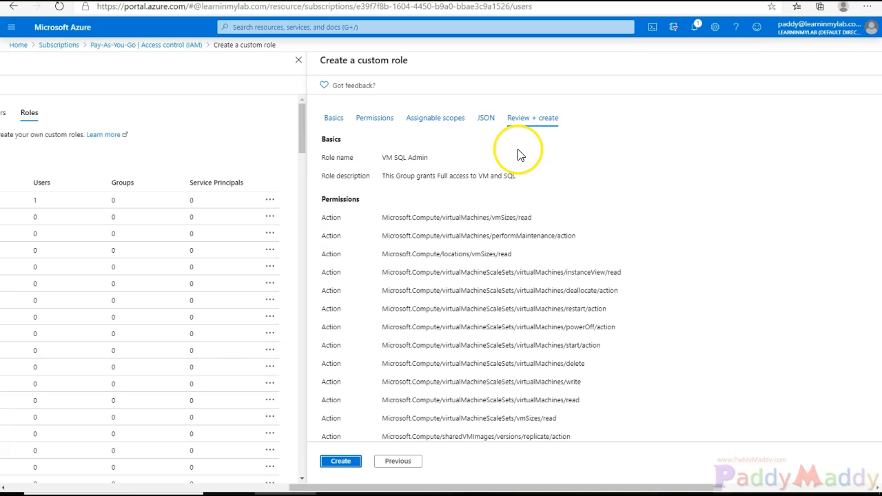
{"action": "left_click", "coordinate": [487, 118]}
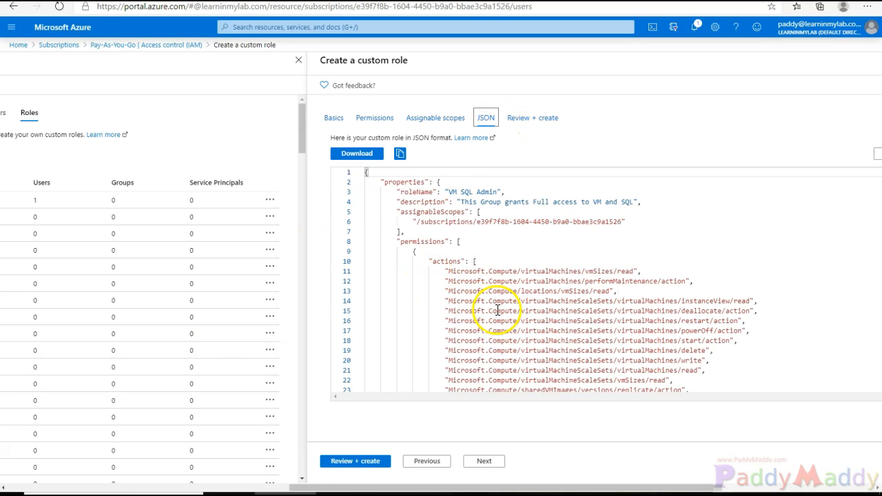
{"action": "scroll", "coordinate": [498, 310], "scroll_direction": "down", "scroll_amount": 2}
{"action": "scroll", "coordinate": [514, 315], "scroll_direction": "down", "scroll_amount": 10}
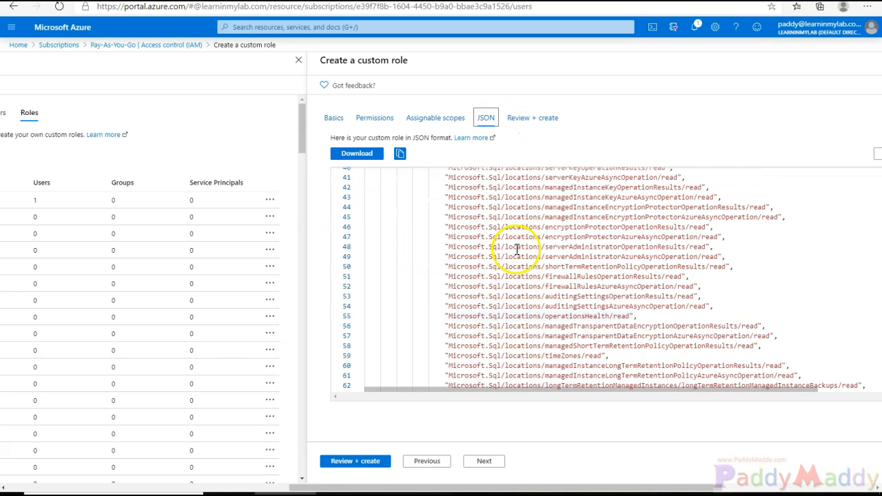
{"action": "left_click_drag", "start_coordinate": [537, 217], "coordinate": [569, 341]}
{"action": "scroll", "coordinate": [582, 339], "scroll_direction": "down", "scroll_amount": 20}
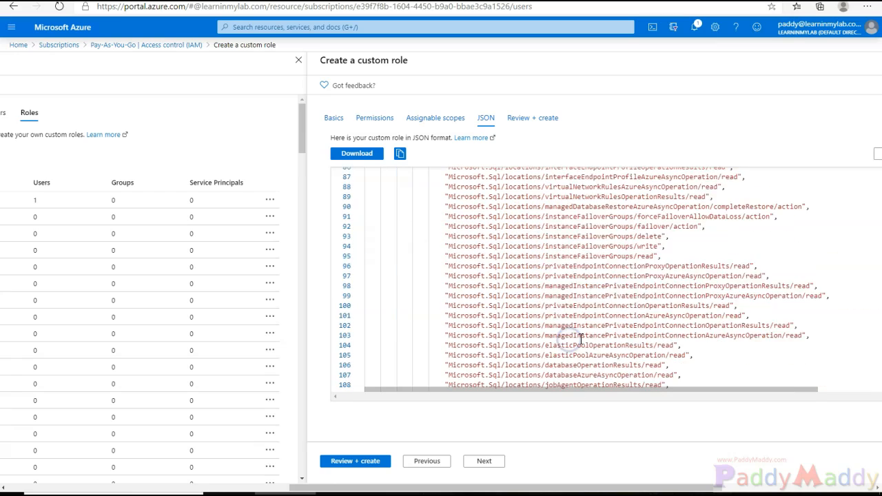
{"action": "scroll", "coordinate": [583, 339], "scroll_direction": "down", "scroll_amount": 20}
{"action": "left_click", "coordinate": [598, 355]}
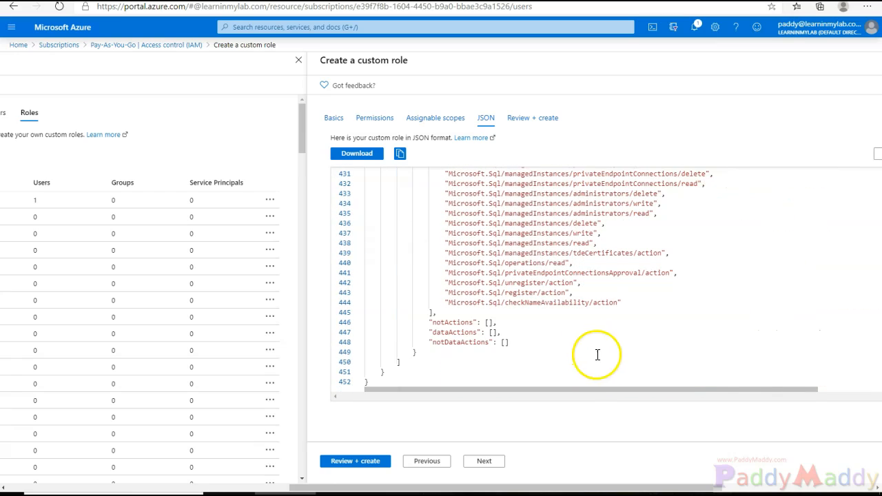
{"action": "scroll", "coordinate": [557, 320], "scroll_direction": "up", "scroll_amount": 20}
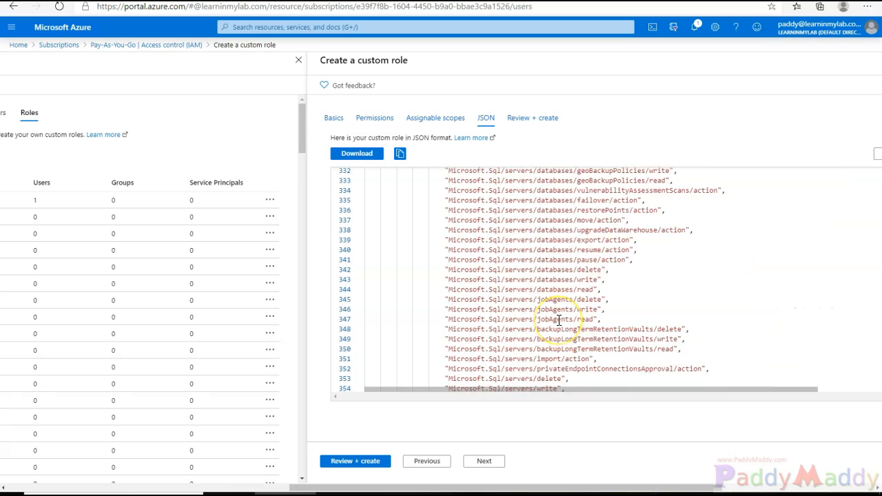
{"action": "scroll", "coordinate": [559, 320], "scroll_direction": "up", "scroll_amount": 20}
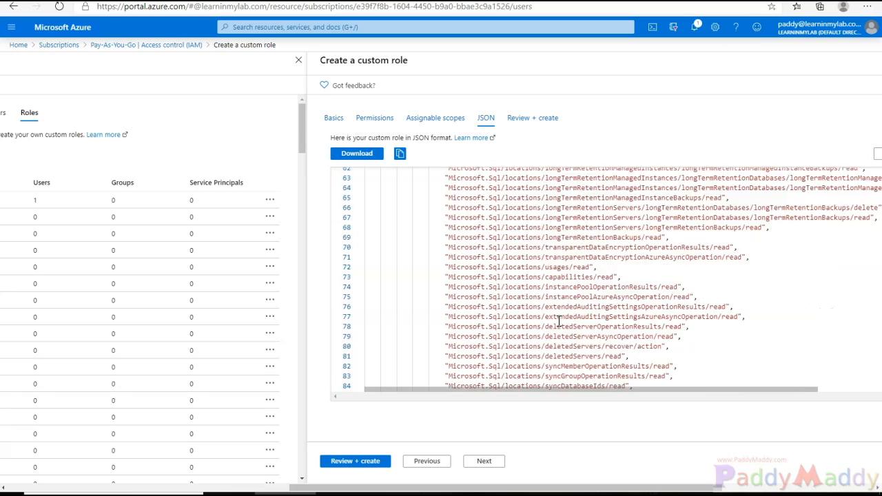
{"action": "scroll", "coordinate": [560, 320], "scroll_direction": "down", "scroll_amount": 10}
{"action": "left_click_drag", "start_coordinate": [489, 187], "coordinate": [563, 220]}
{"action": "scroll", "coordinate": [573, 324], "scroll_direction": "up", "scroll_amount": 10}
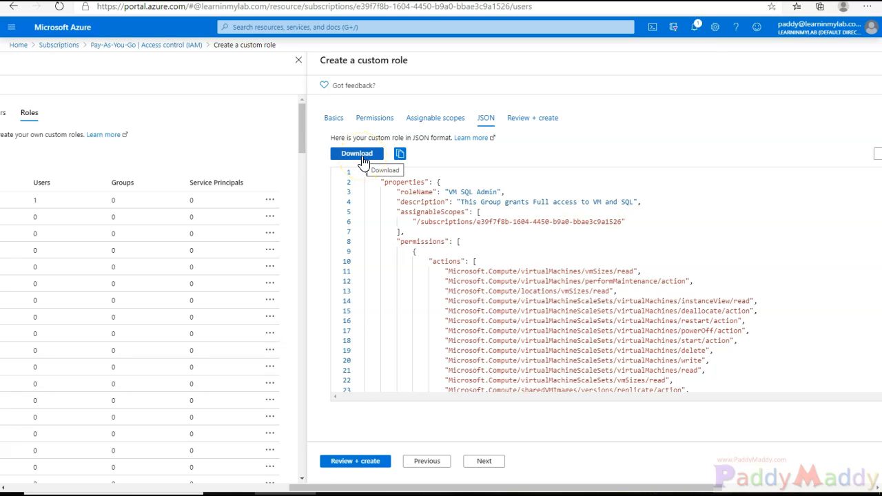
{"action": "scroll", "coordinate": [626, 307], "scroll_direction": "down", "scroll_amount": 7}
{"action": "left_click", "coordinate": [659, 312]}
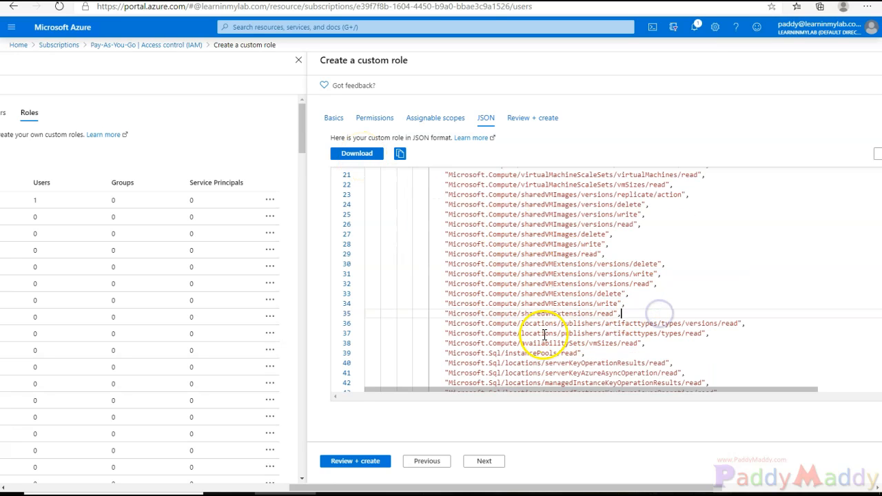
- Review the summary of the VM SQL Admin custom role and create the role
{"action": "left_click", "coordinate": [365, 466]}
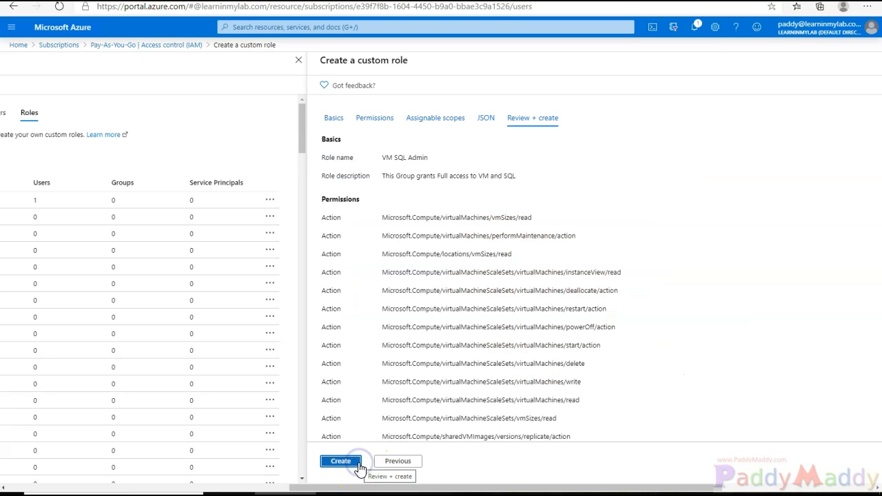
{"action": "scroll", "coordinate": [442, 324], "scroll_direction": "down", "scroll_amount": 10}
{"action": "scroll", "coordinate": [414, 372], "scroll_direction": "down", "scroll_amount": 1}
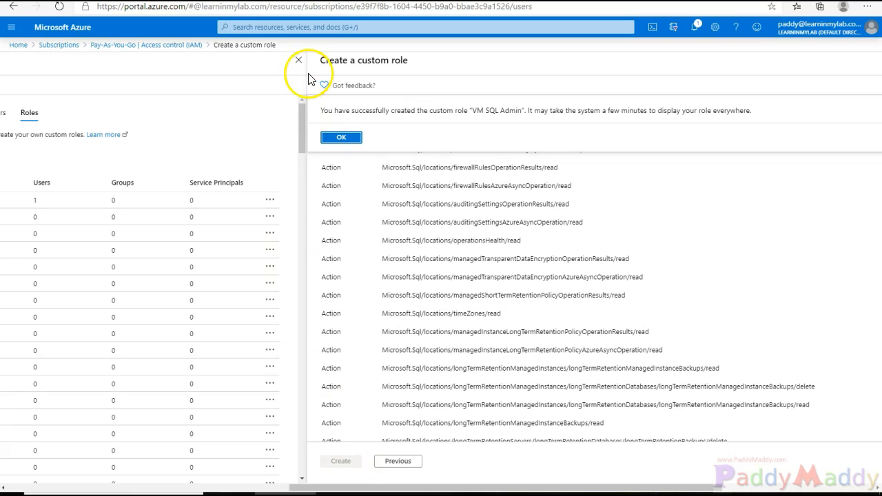
- Copy the new role's name from the creation confirmation, dismiss it, and filter the subscription's roles by VM SQL Admin
{"action": "left_click_drag", "start_coordinate": [325, 111], "coordinate": [484, 112]}
{"action": "left_click", "coordinate": [484, 113]}
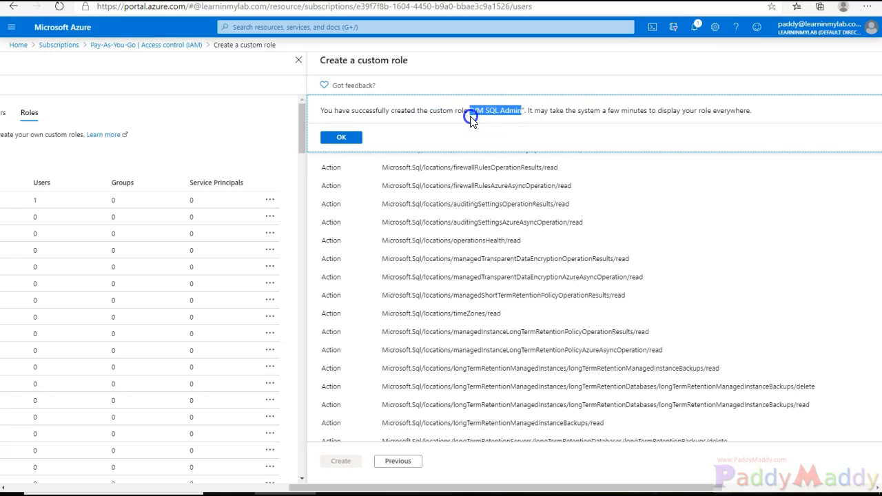
{"action": "right_click", "coordinate": [482, 112]}
{"action": "left_click", "coordinate": [498, 122]}
{"action": "left_click", "coordinate": [330, 141]}
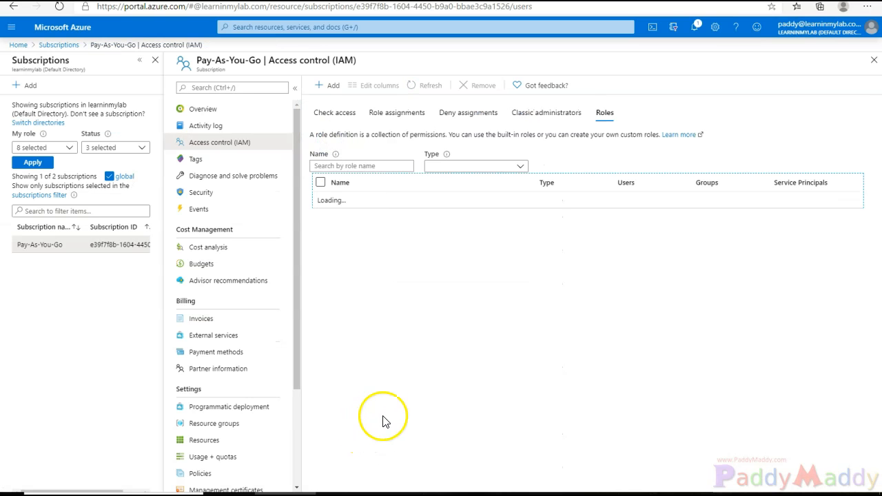
{"action": "left_click", "coordinate": [357, 169]}
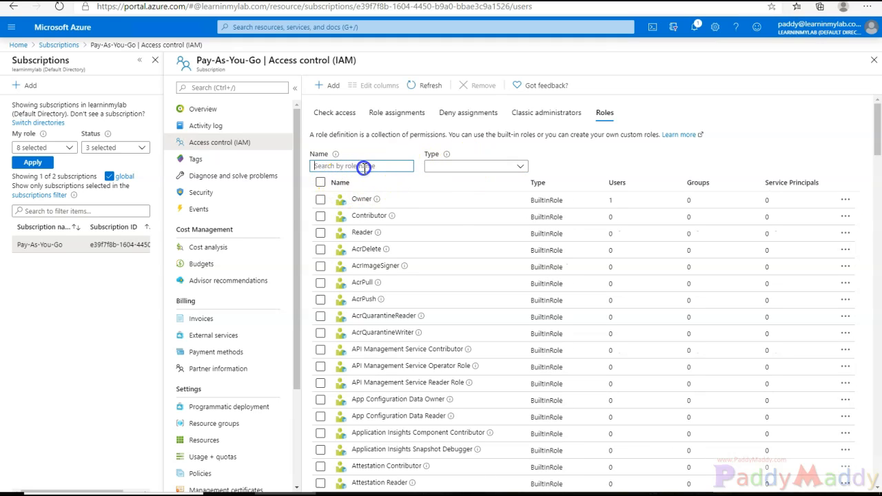
{"action": "key", "text": "ctrl+v"}
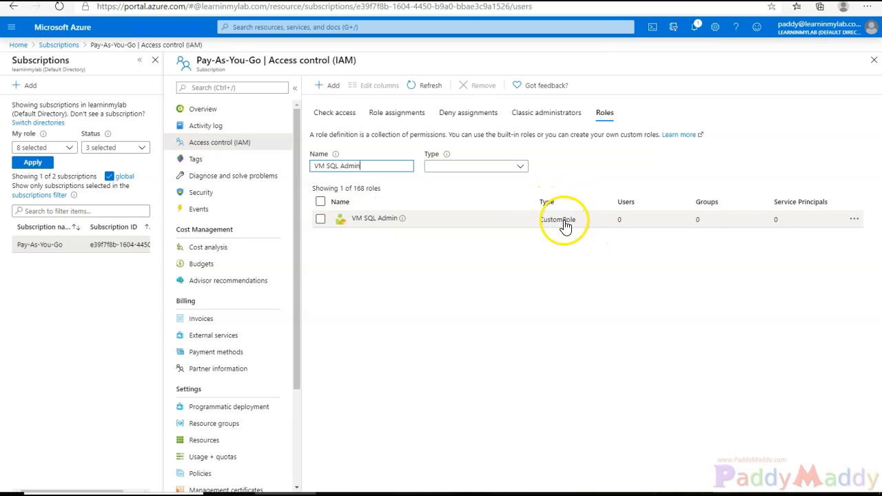
{"action": "mouse_move", "coordinate": [405, 224]}
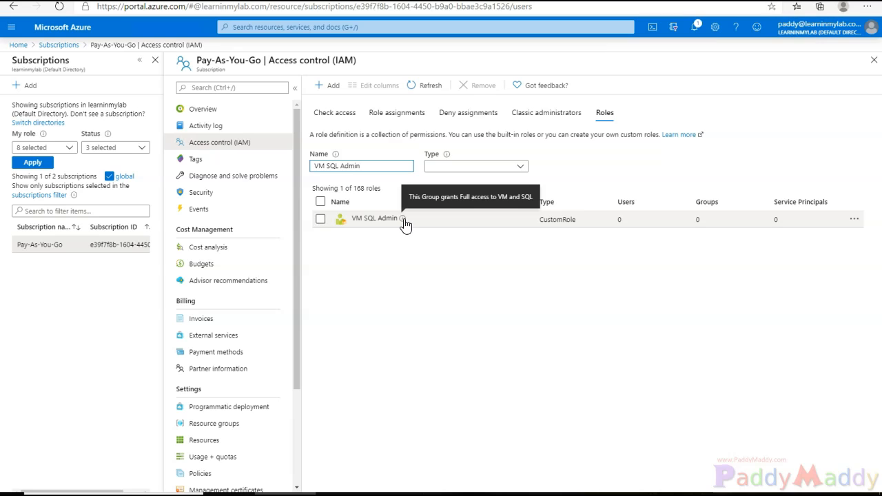
- Open the VM SQL Admin role for editing and examine its JSON definition and permissions list without changing them
{"action": "left_click", "coordinate": [855, 219]}
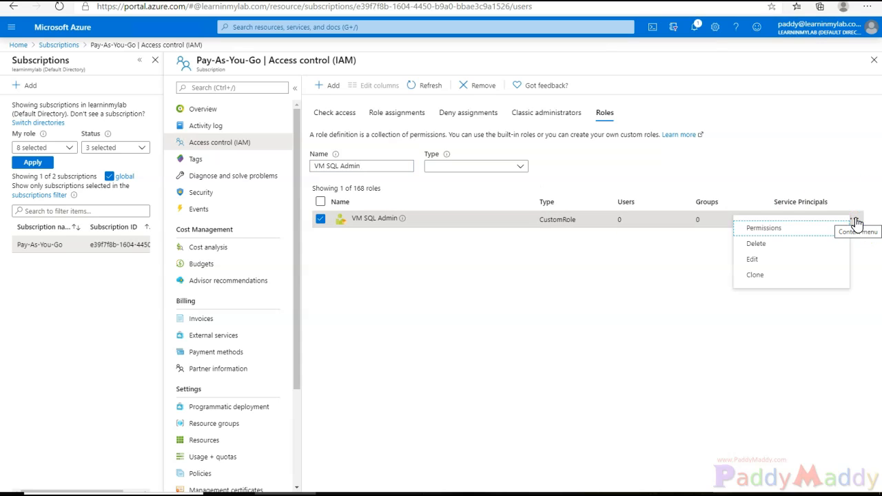
{"action": "left_click", "coordinate": [755, 259]}
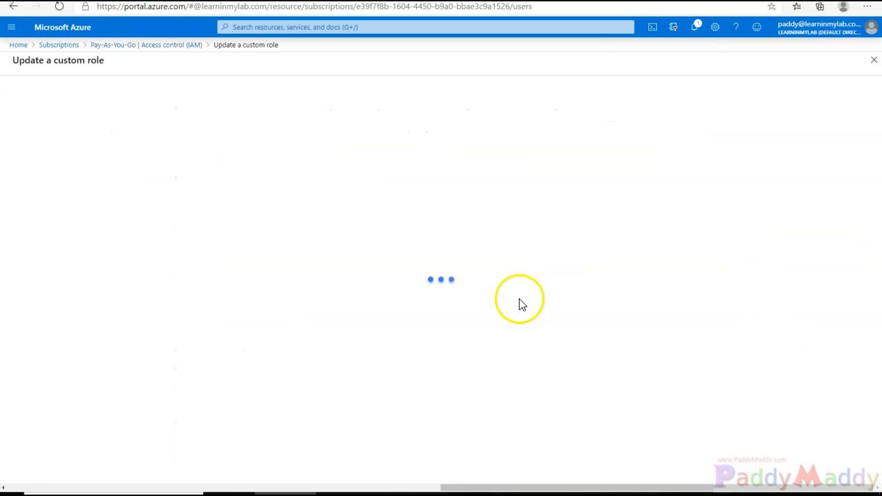
{"action": "left_click", "coordinate": [203, 118]}
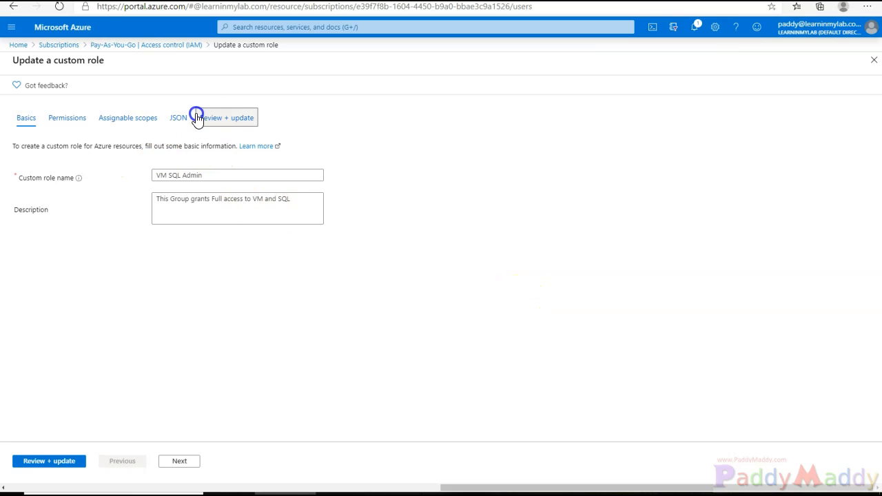
{"action": "left_click", "coordinate": [172, 116]}
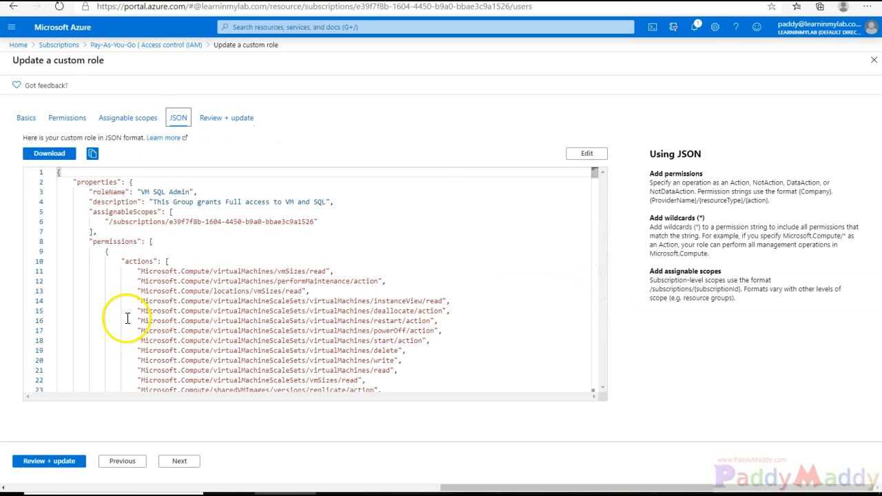
{"action": "scroll", "coordinate": [186, 298], "scroll_direction": "down", "scroll_amount": 3}
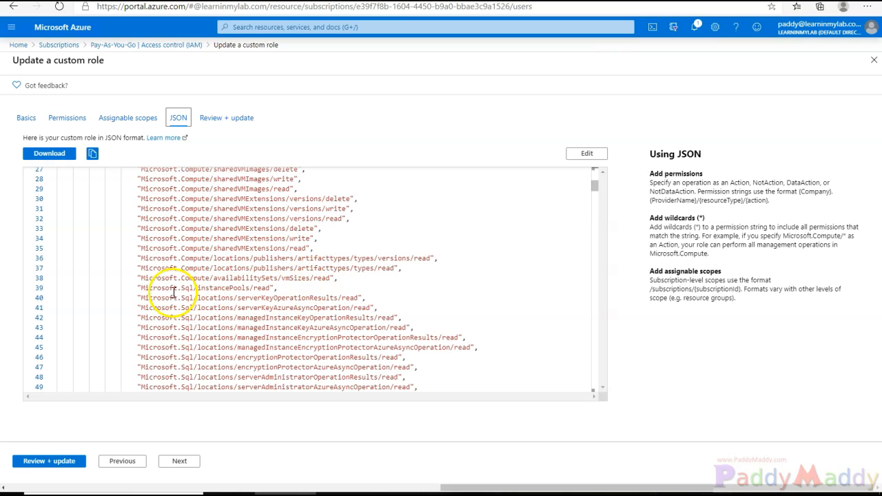
{"action": "left_click_drag", "start_coordinate": [128, 290], "coordinate": [298, 288]}
{"action": "scroll", "coordinate": [424, 311], "scroll_direction": "down", "scroll_amount": 4}
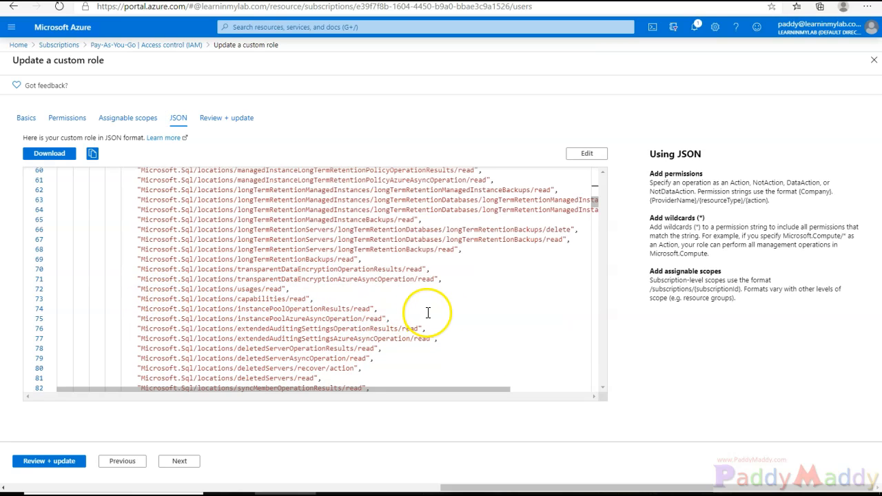
{"action": "scroll", "coordinate": [428, 312], "scroll_direction": "down", "scroll_amount": 7}
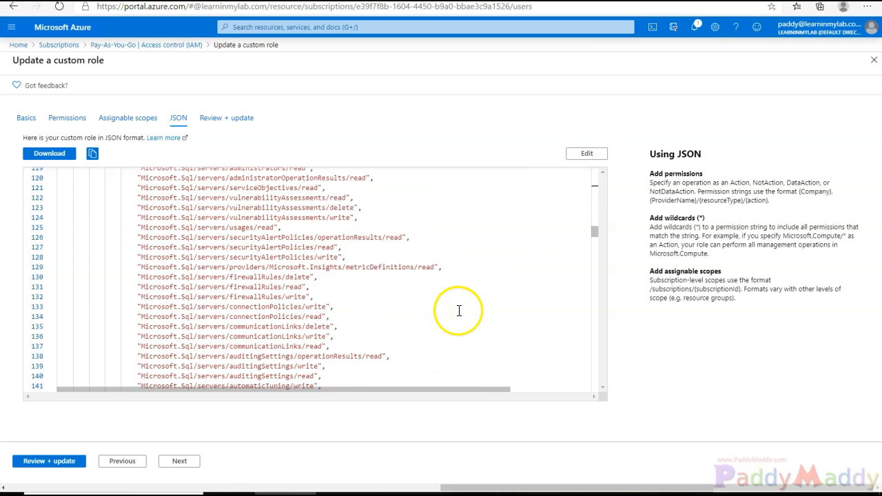
{"action": "scroll", "coordinate": [362, 337], "scroll_direction": "up", "scroll_amount": 5}
{"action": "scroll", "coordinate": [269, 255], "scroll_direction": "up", "scroll_amount": 9}
{"action": "left_click", "coordinate": [54, 107]}
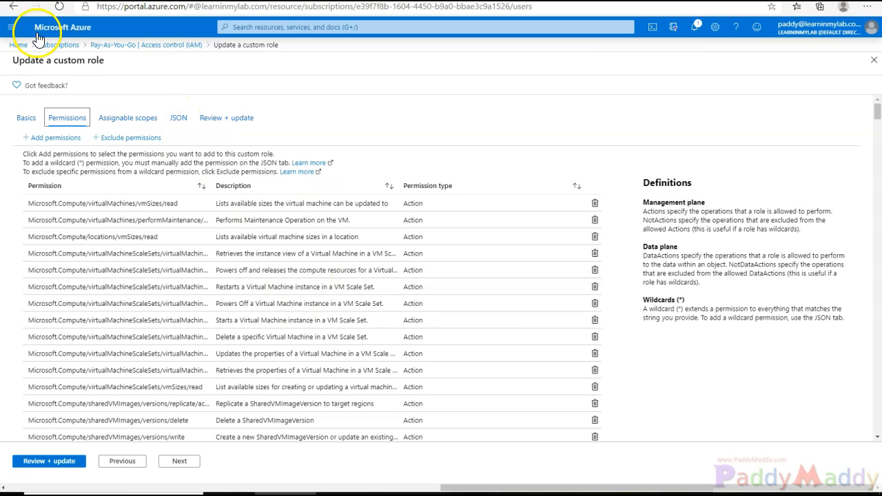
- Return to the Pay-As-You-Go subscription's access control and view its deny assignments and role assignments
{"action": "left_click", "coordinate": [80, 47]}
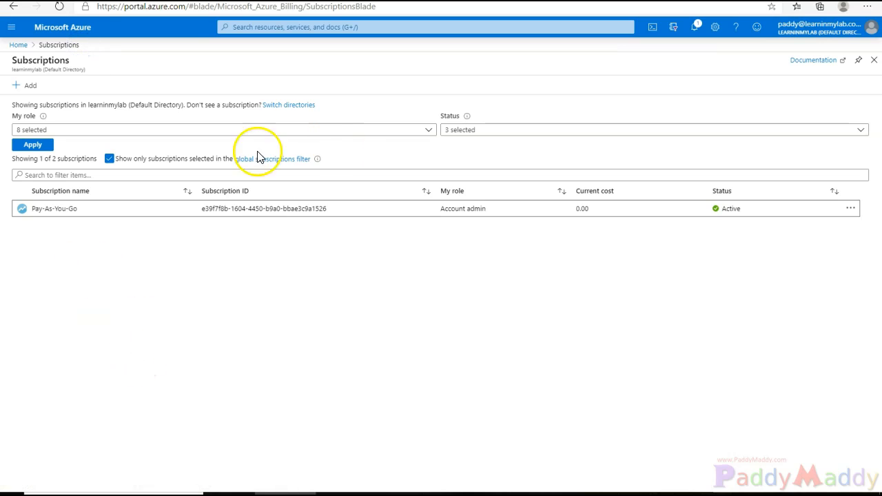
{"action": "left_click", "coordinate": [65, 208]}
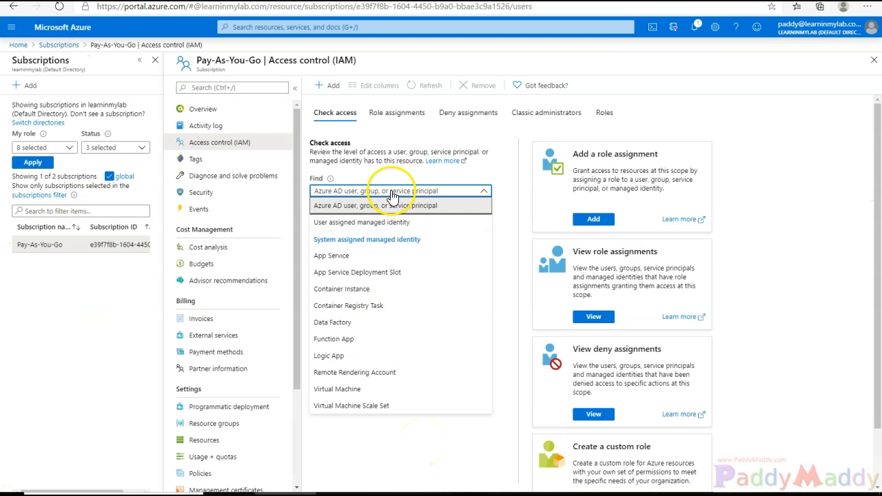
{"action": "left_click", "coordinate": [198, 110]}
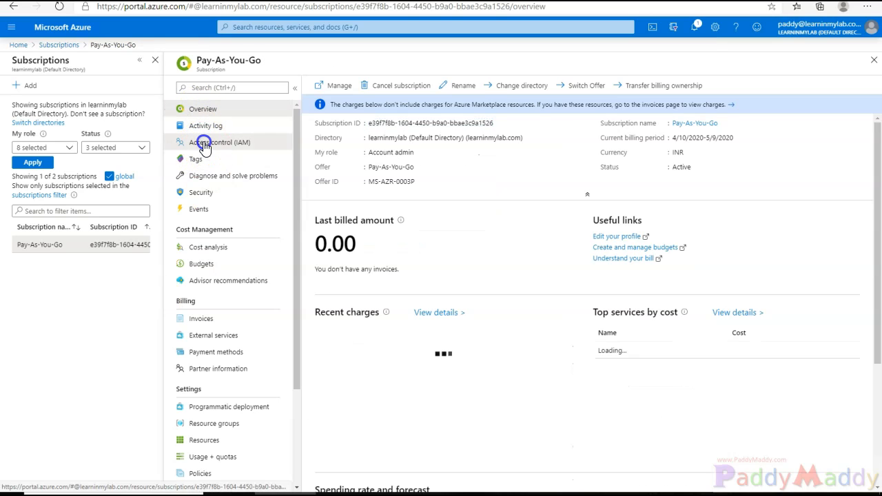
{"action": "left_click", "coordinate": [203, 143]}
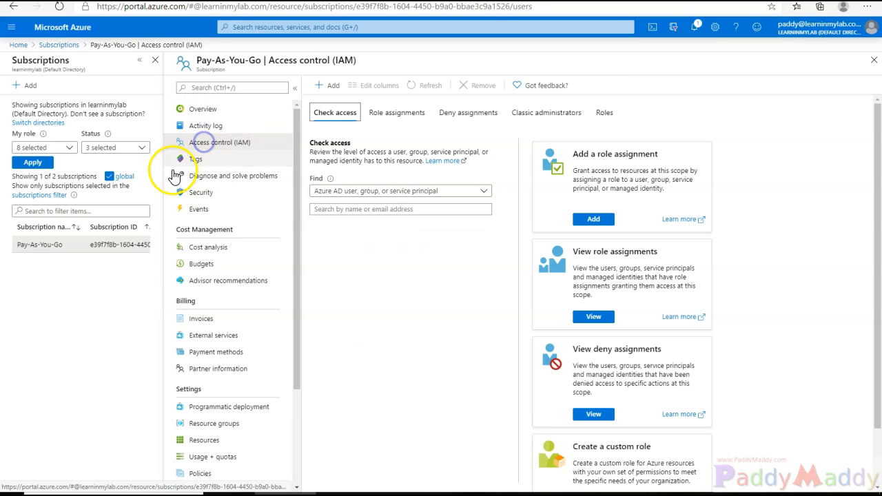
{"action": "left_click", "coordinate": [432, 191]}
{"action": "left_click", "coordinate": [479, 117]}
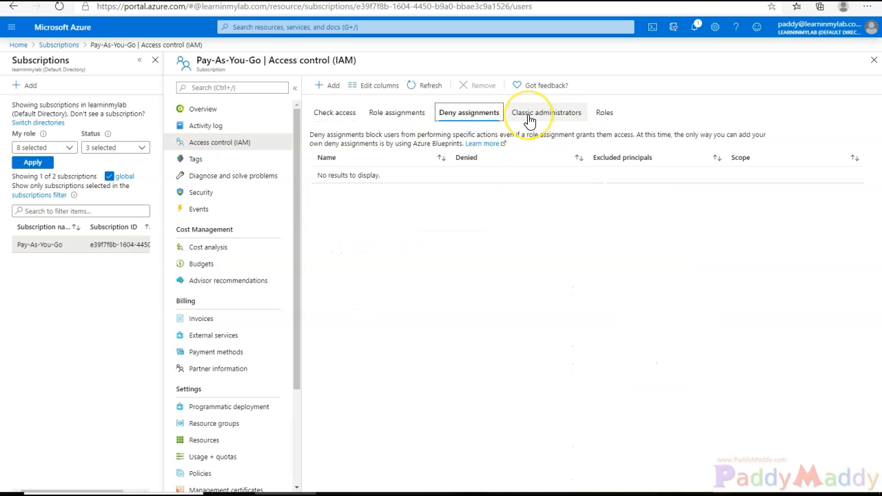
{"action": "left_click", "coordinate": [397, 114]}
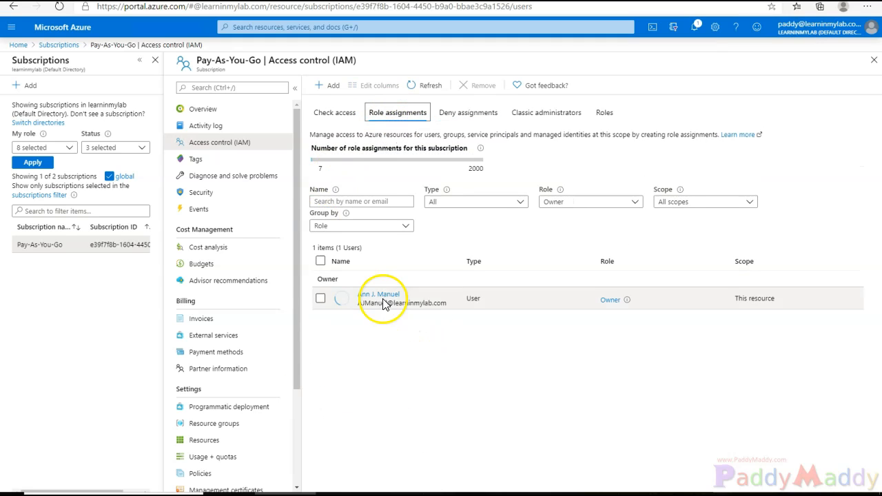
- Start a new role assignment for the Pay-As-You-Go subscription and choose VM SQL Admin as its role
{"action": "left_click", "coordinate": [335, 86]}
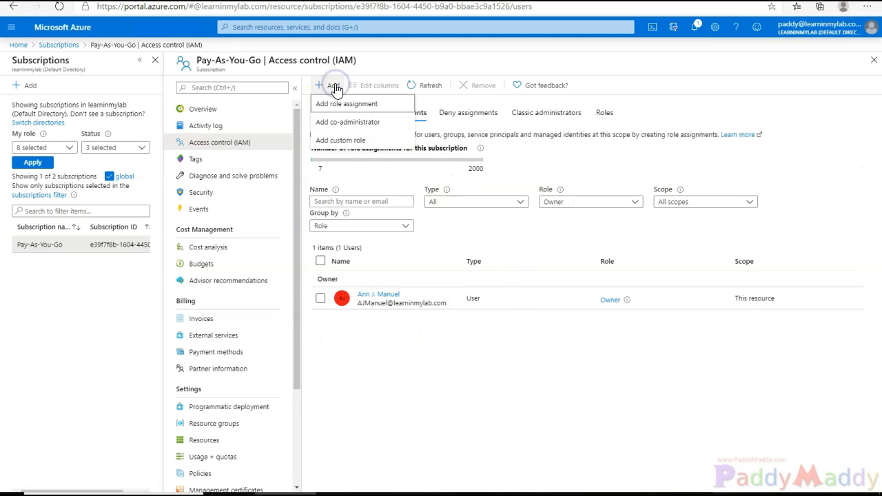
{"action": "left_click", "coordinate": [348, 105]}
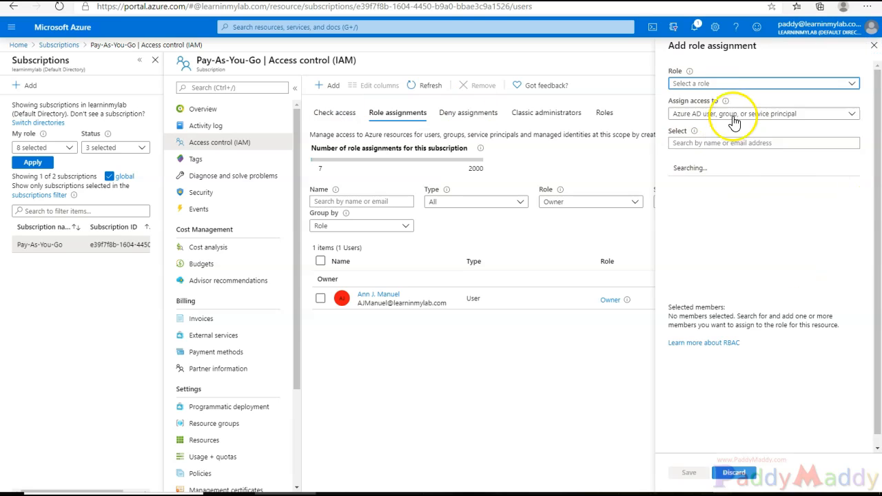
{"action": "left_click", "coordinate": [712, 85]}
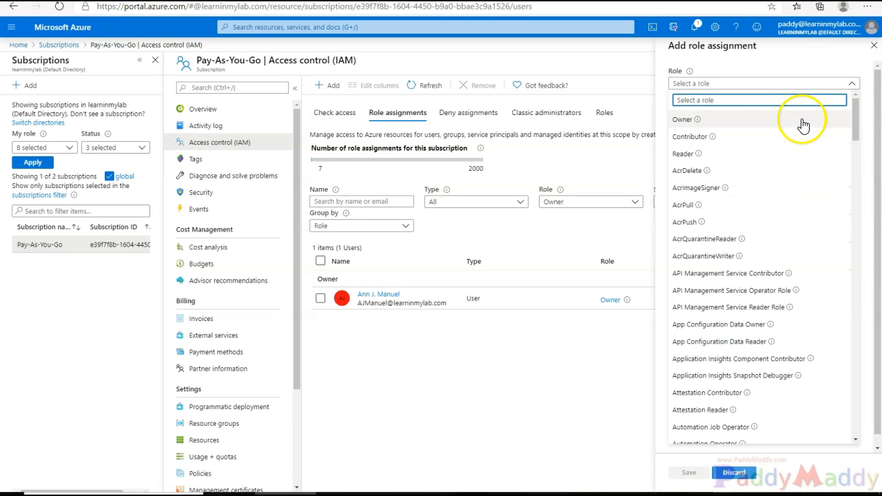
{"action": "left_click_drag", "start_coordinate": [858, 129], "coordinate": [878, 442]}
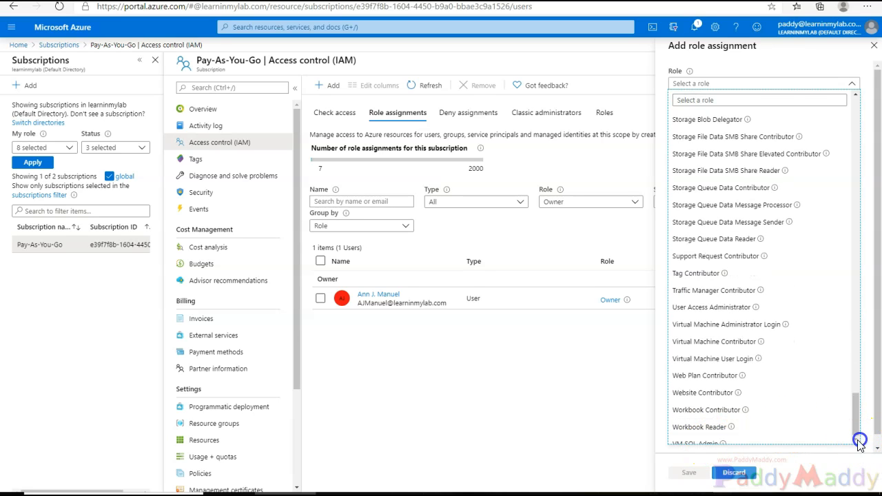
{"action": "left_click", "coordinate": [720, 443]}
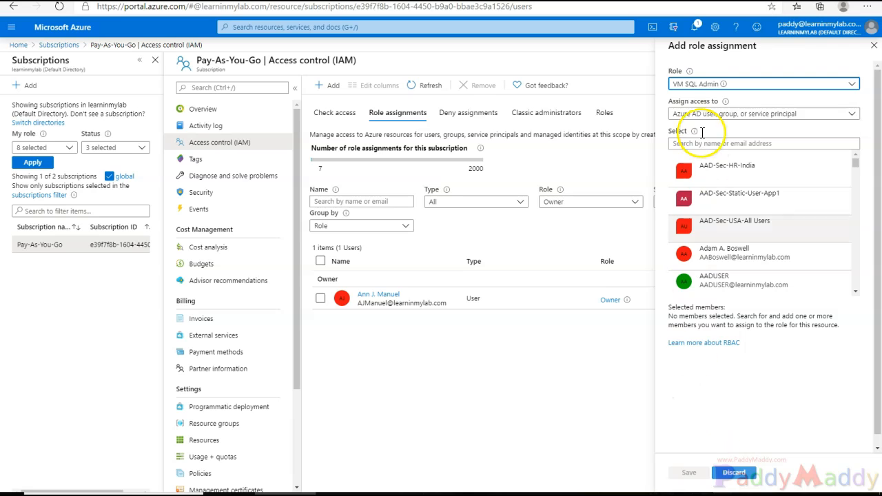
- Select an Azure AD user from the member list as the assignee and save the role assignment
{"action": "scroll", "coordinate": [784, 269], "scroll_direction": "down", "scroll_amount": 5}
{"action": "scroll", "coordinate": [783, 269], "scroll_direction": "down", "scroll_amount": 1}
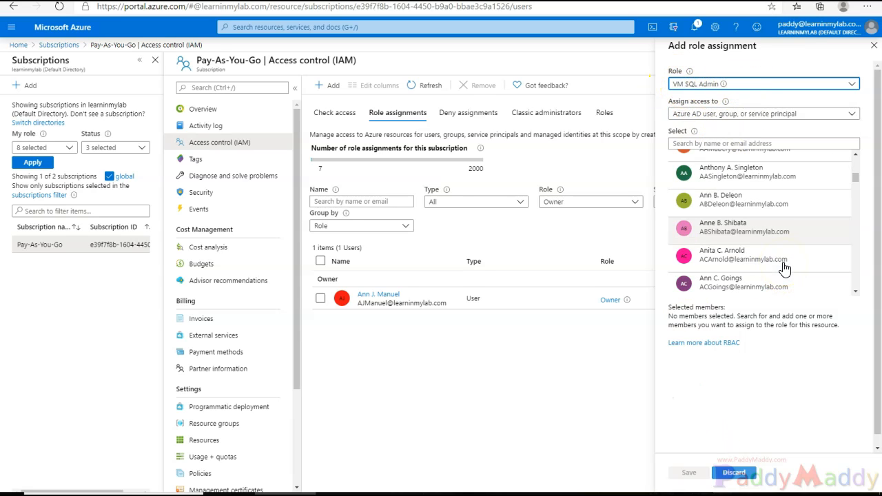
{"action": "left_click", "coordinate": [769, 256]}
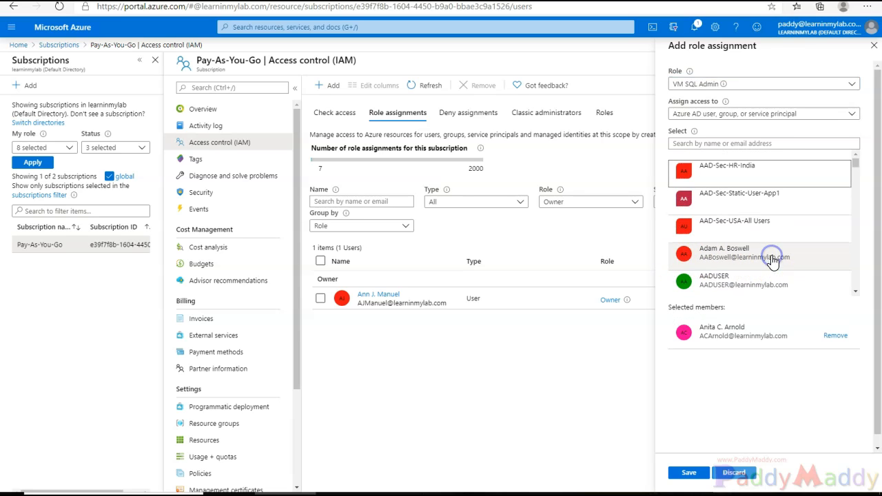
{"action": "left_click", "coordinate": [690, 472]}
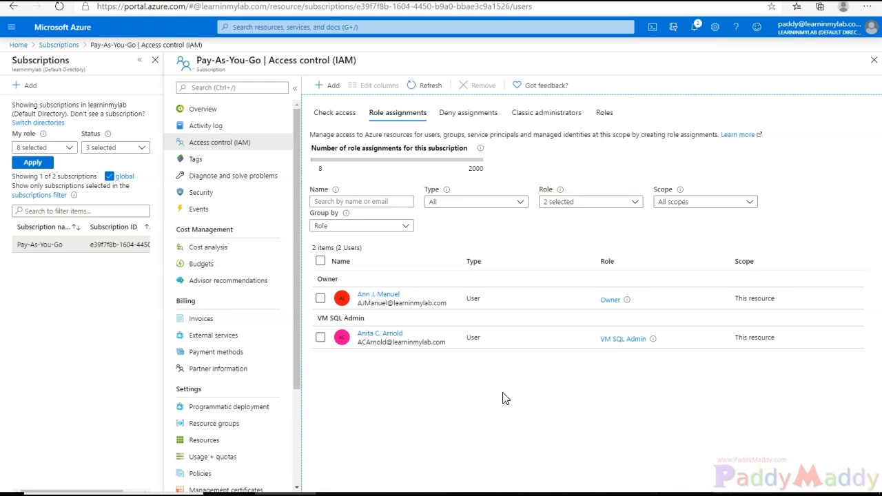
- Check the newly assigned user's access to the subscription by searching Azure AD users, groups and service principals for "an" and opening their assignments
{"action": "left_click", "coordinate": [219, 127]}
{"action": "left_click", "coordinate": [216, 144]}
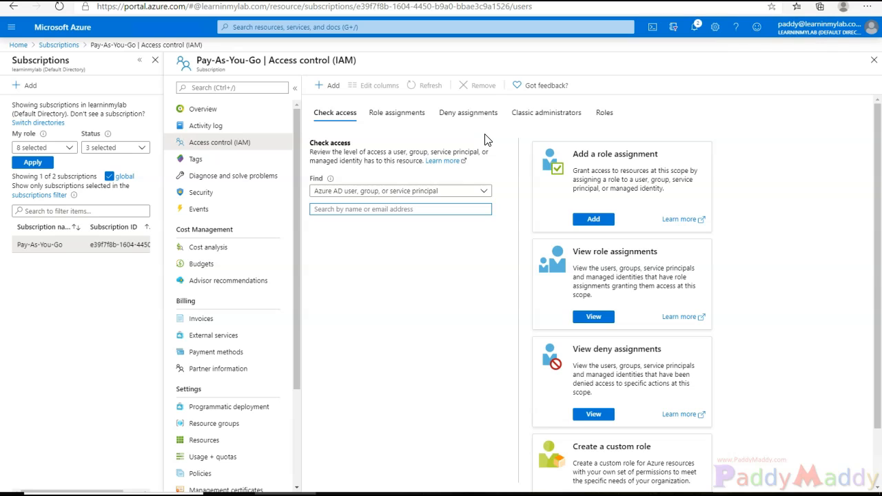
{"action": "left_click", "coordinate": [484, 191]}
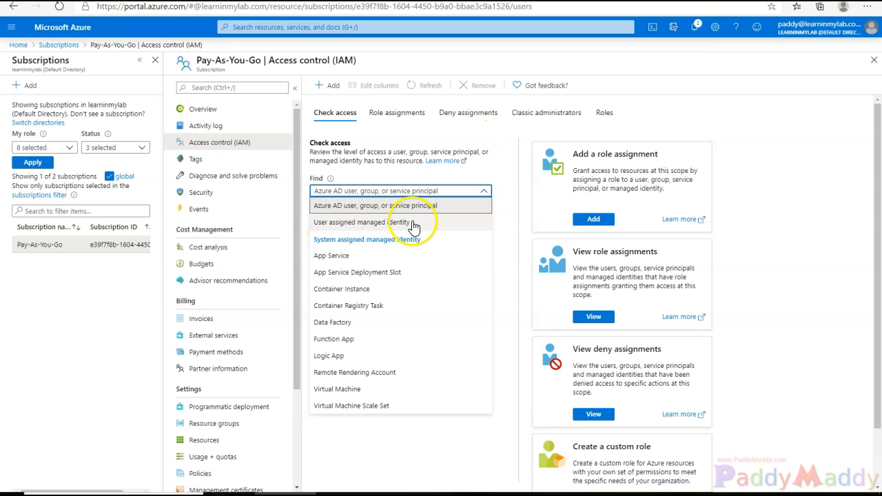
{"action": "left_click", "coordinate": [357, 206]}
{"action": "left_click", "coordinate": [354, 209]}
{"action": "type", "text": "an"}
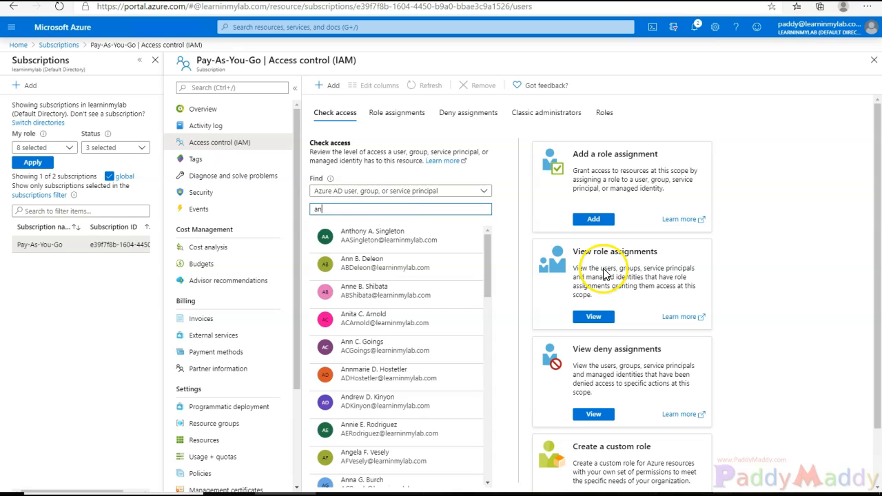
{"action": "left_click", "coordinate": [355, 323]}
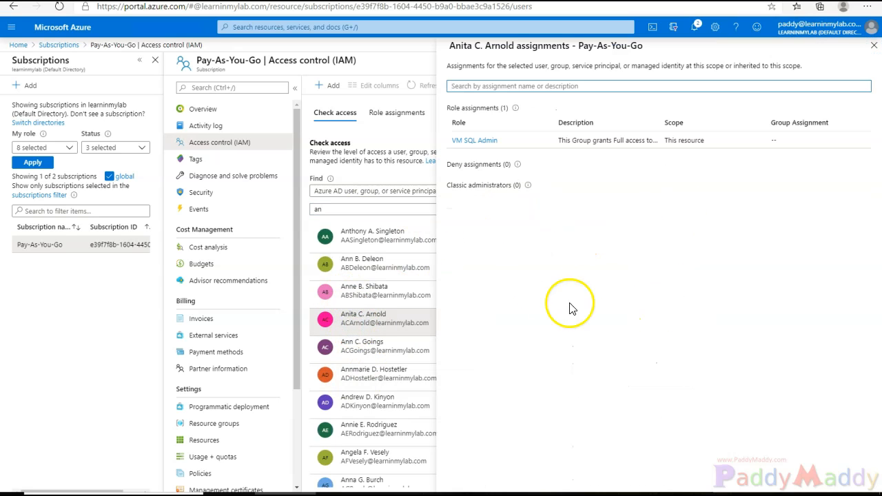
- Open the permissions of the user's VM SQL Admin role and examine the Microsoft SQL Database read, write, delete and other actions
{"action": "left_click", "coordinate": [476, 142]}
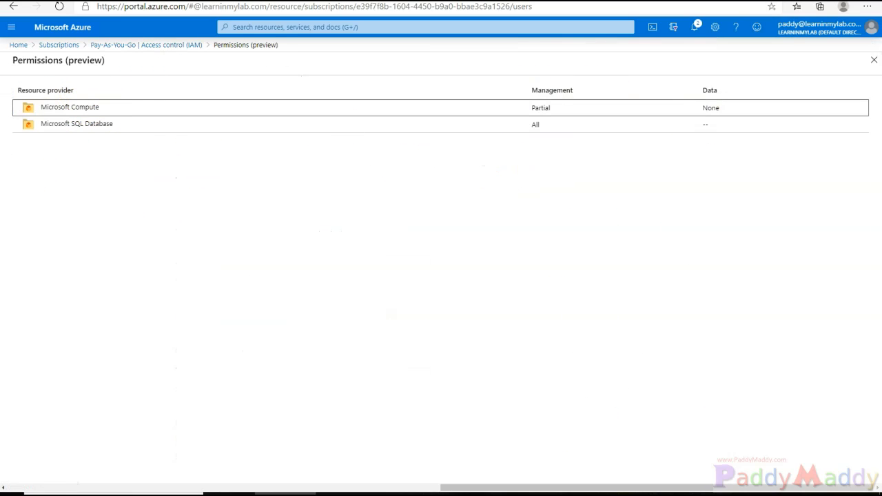
{"action": "left_click", "coordinate": [49, 124]}
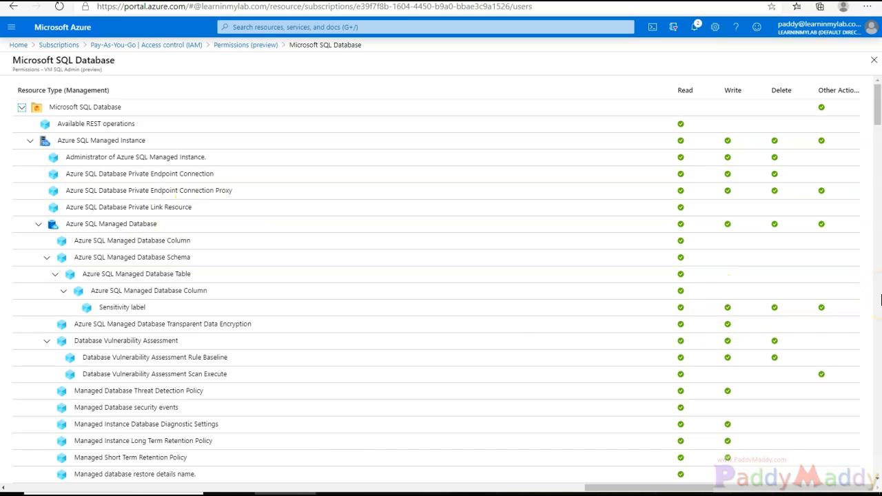
{"action": "left_click", "coordinate": [698, 91]}
{"action": "left_click_drag", "start_coordinate": [727, 95], "coordinate": [822, 108]}
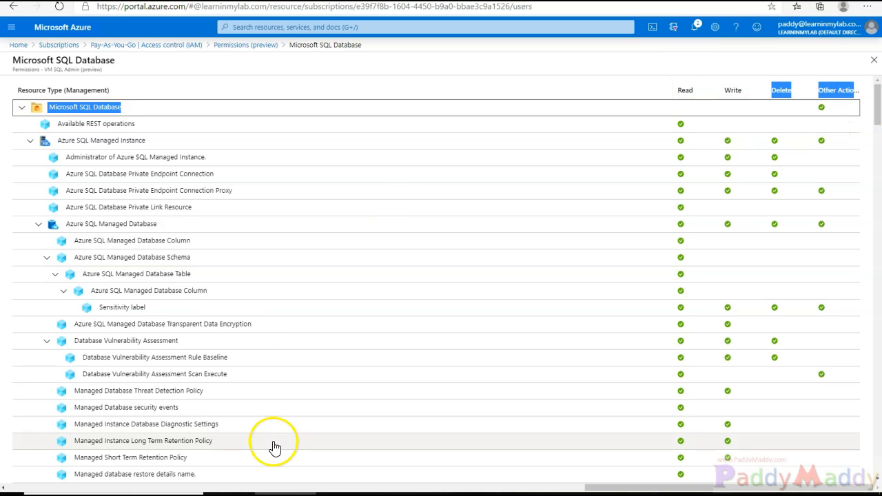
{"action": "scroll", "coordinate": [357, 400], "scroll_direction": "down", "scroll_amount": 10}
{"action": "scroll", "coordinate": [356, 399], "scroll_direction": "down", "scroll_amount": 20}
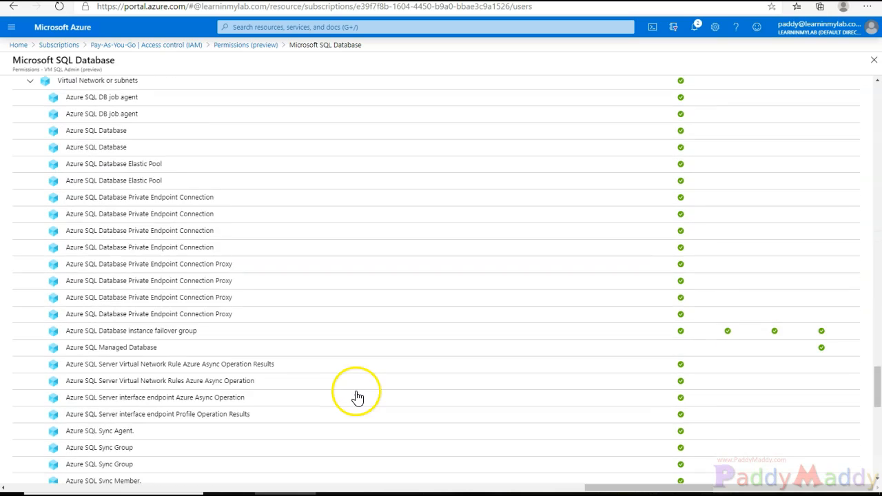
{"action": "scroll", "coordinate": [150, 400], "scroll_direction": "down", "scroll_amount": 3}
{"action": "scroll", "coordinate": [187, 211], "scroll_direction": "up", "scroll_amount": 12}
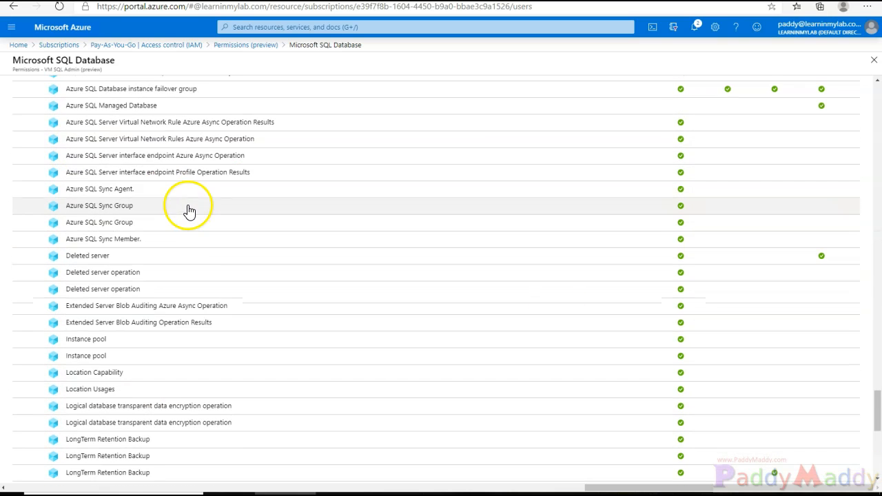
- Examine the role's Microsoft Compute management permissions and open the data actions for Virtual Machines
{"action": "left_click", "coordinate": [238, 45]}
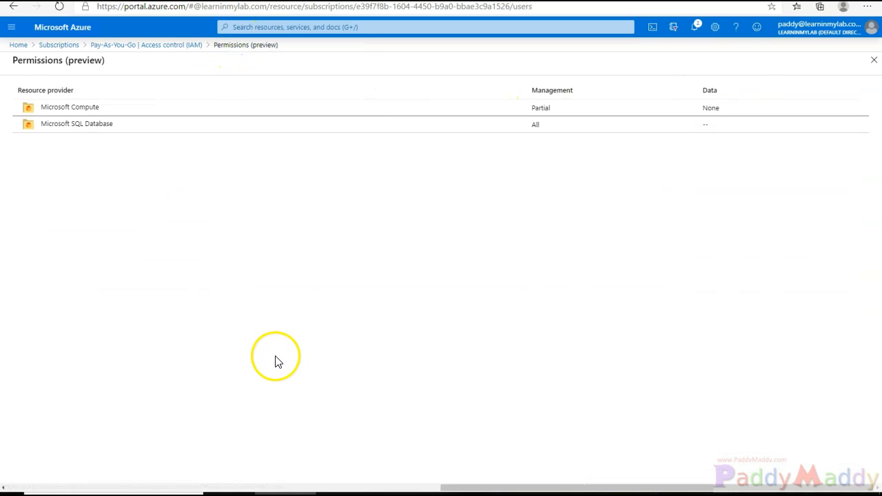
{"action": "left_click", "coordinate": [92, 109]}
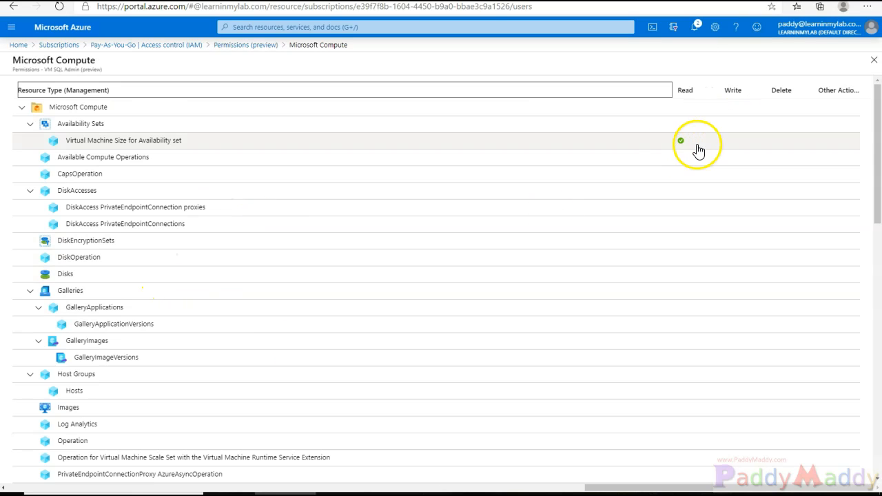
{"action": "left_click_drag", "start_coordinate": [879, 151], "coordinate": [880, 324]}
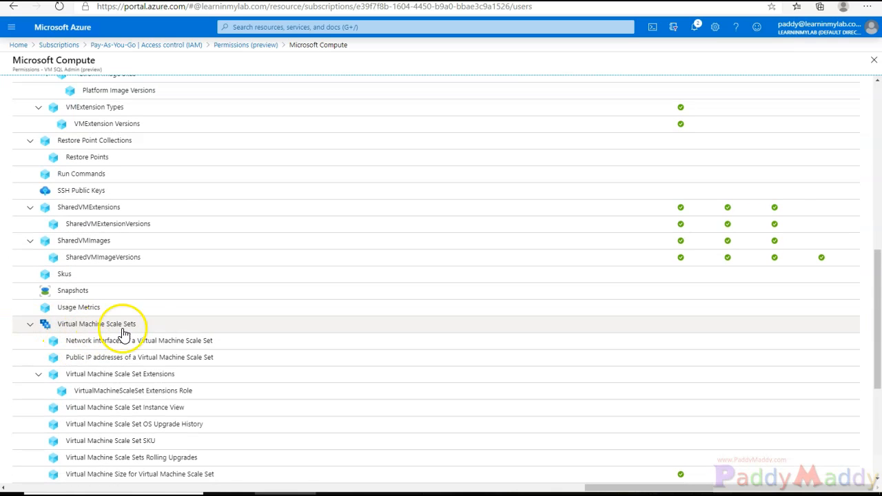
{"action": "scroll", "coordinate": [147, 333], "scroll_direction": "down", "scroll_amount": 1}
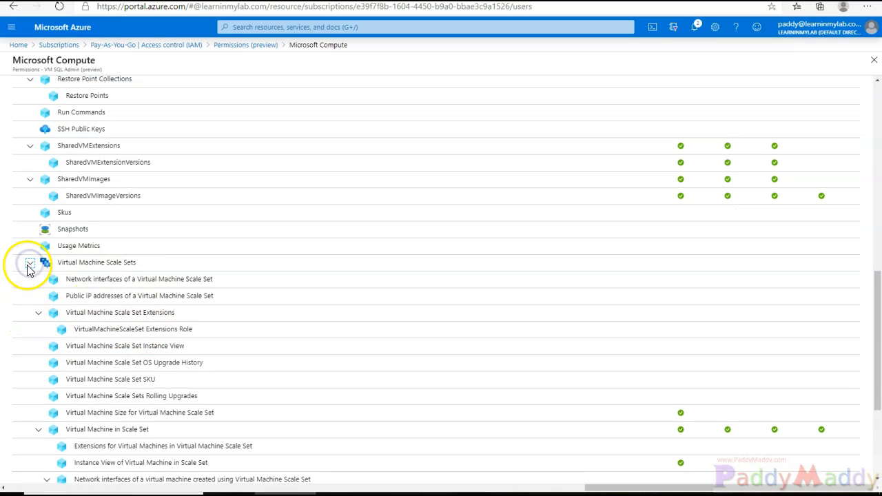
{"action": "scroll", "coordinate": [255, 296], "scroll_direction": "down", "scroll_amount": 3}
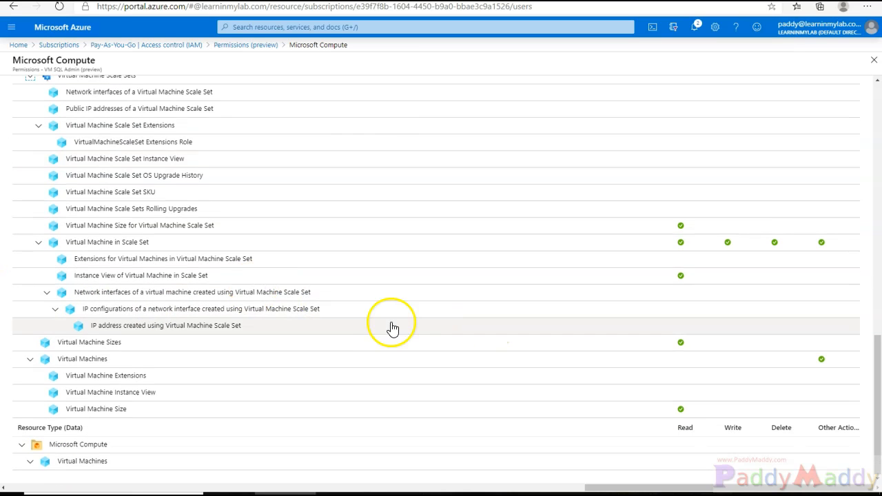
{"action": "left_click", "coordinate": [27, 459]}
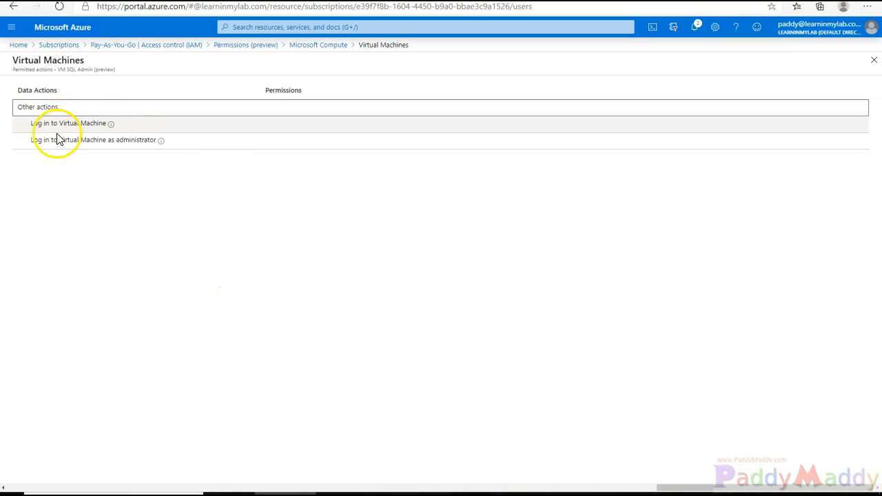
- Return through the role's permissions overview to the Pay-As-You-Go subscription's access control page
{"action": "left_click_drag", "start_coordinate": [139, 42], "coordinate": [190, 41]}
{"action": "left_click", "coordinate": [257, 47]}
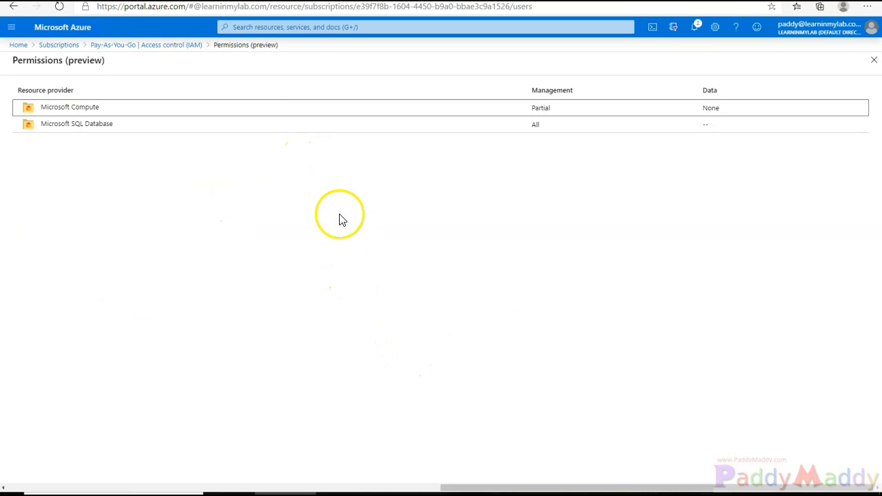
{"action": "left_click", "coordinate": [152, 44]}
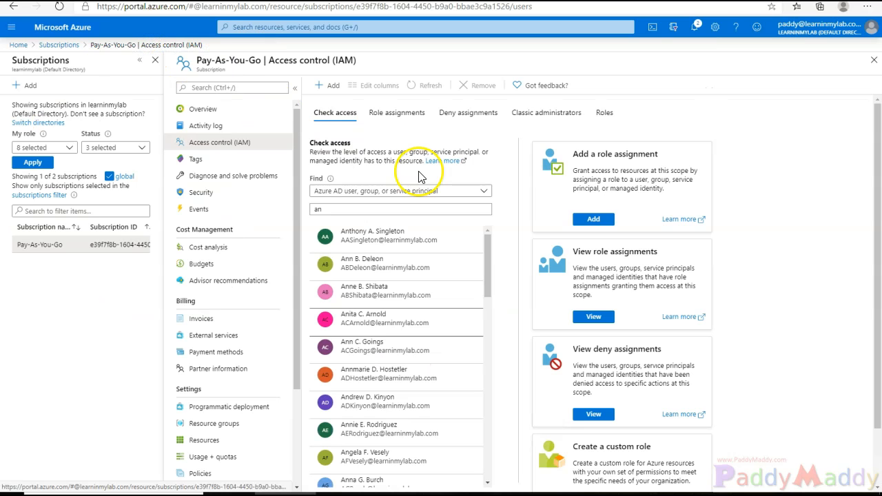